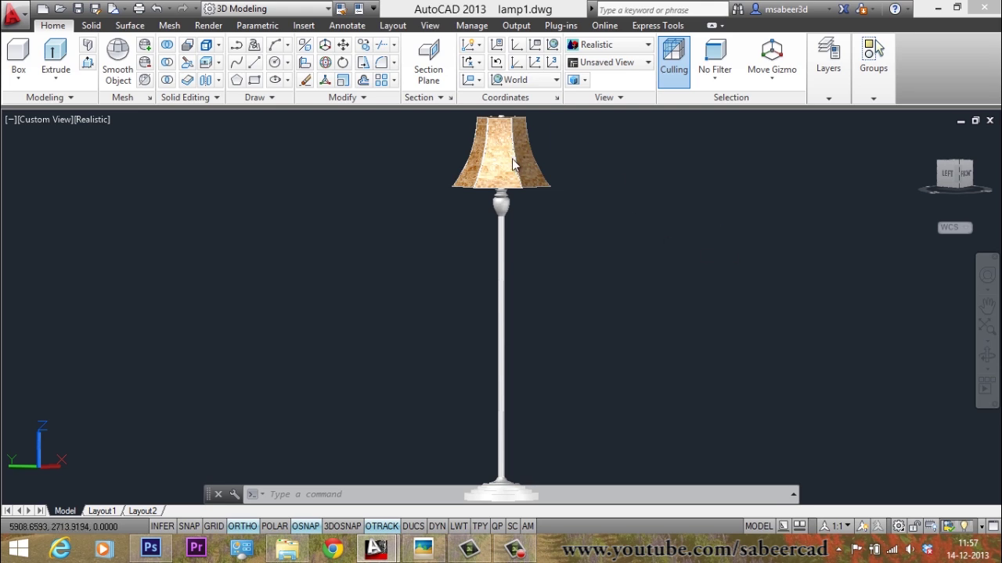
Switch to the SW Isometric view and zoom in on the hexagonal textured lamp shade
scroll(516, 170, up, 4)
scroll(531, 262, down, 2)
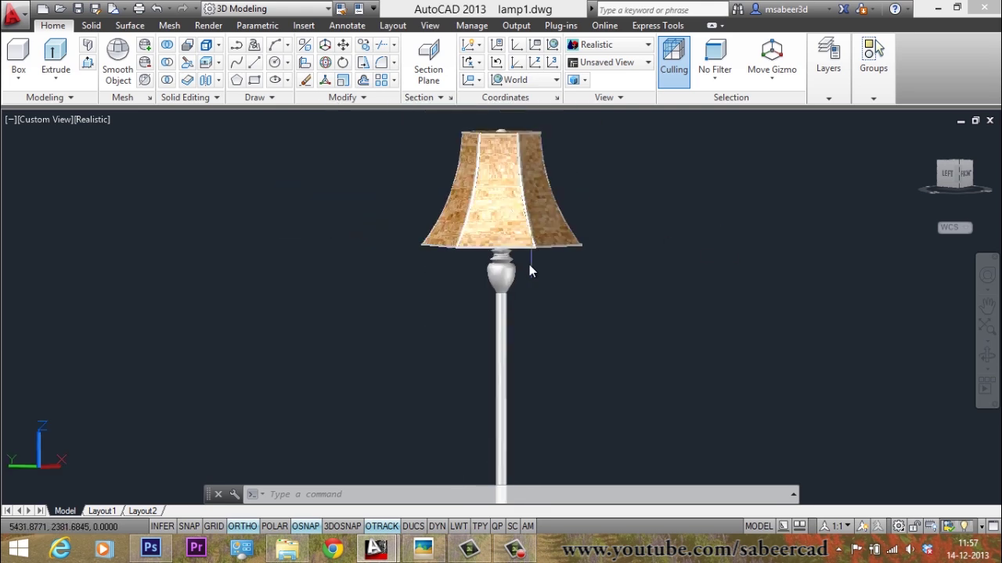
scroll(527, 268, up, 3)
scroll(531, 313, down, 2)
scroll(540, 235, up, 5)
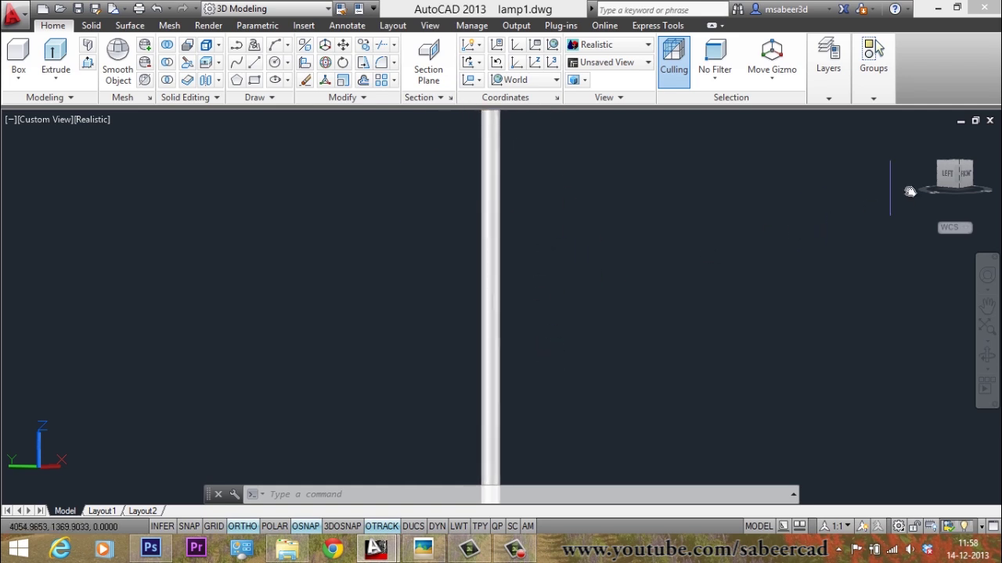
click(958, 165)
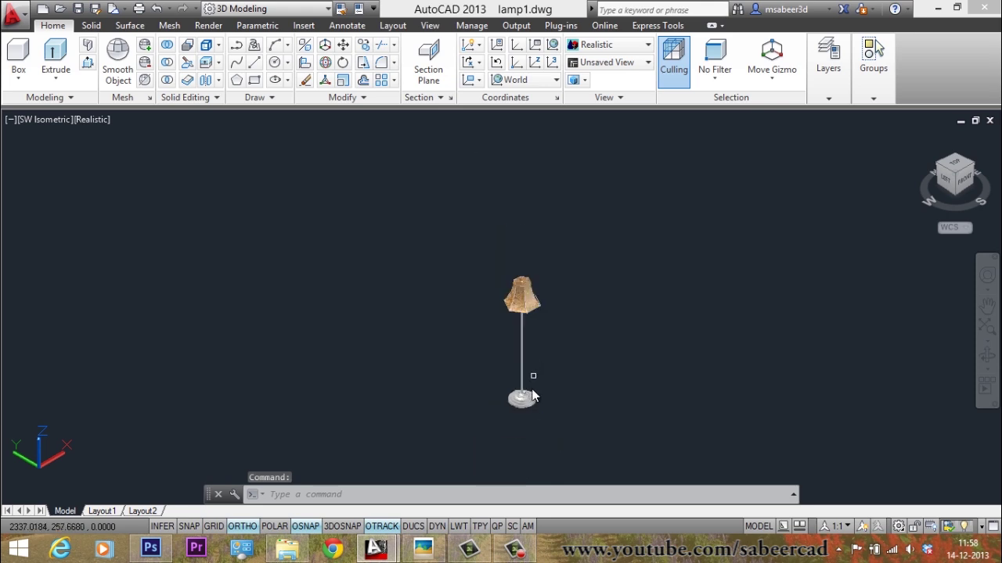
scroll(528, 399, up, 6)
scroll(528, 396, down, 5)
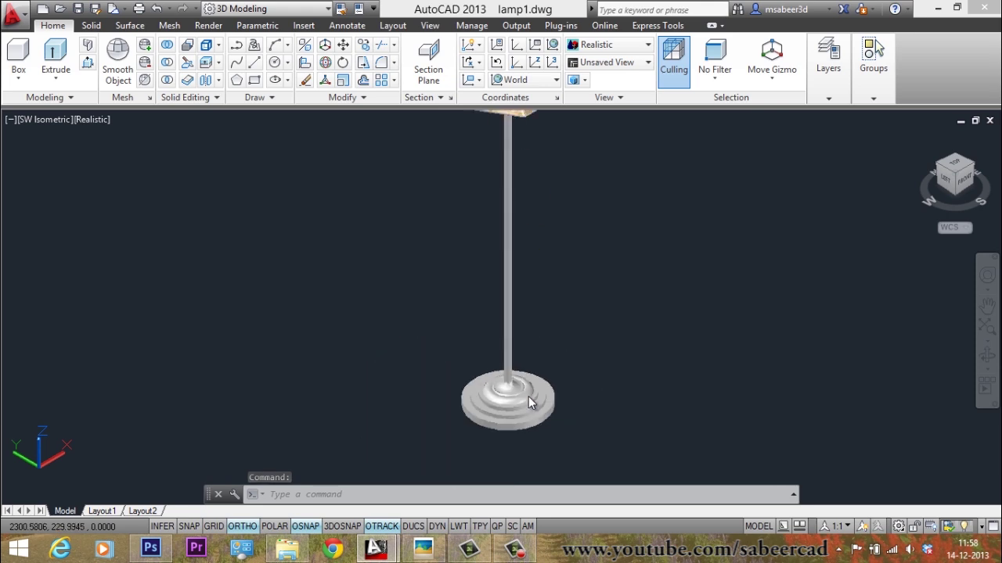
scroll(528, 396, up, 4)
scroll(527, 400, down, 7)
scroll(523, 287, up, 8)
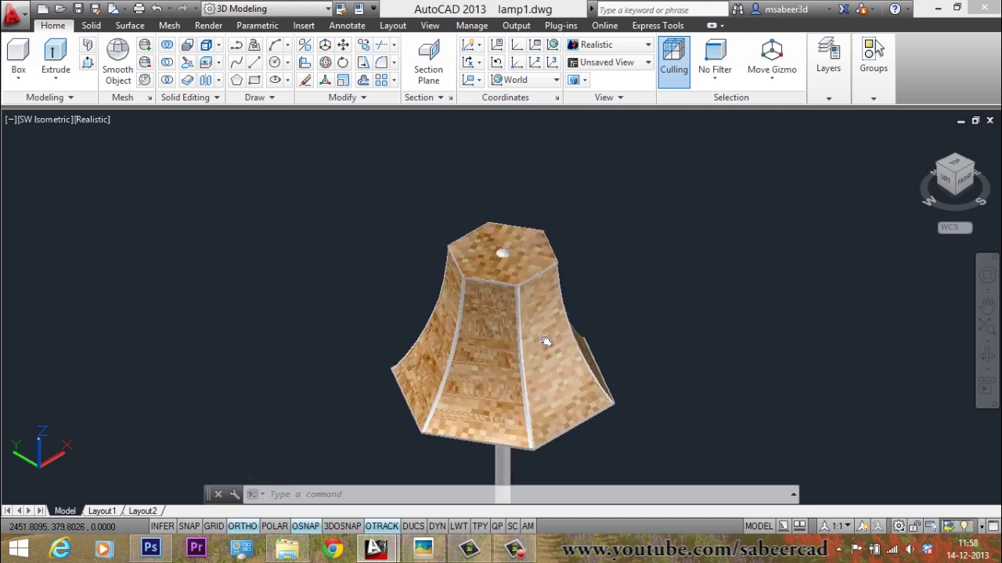
scroll(535, 287, up, 2)
scroll(536, 286, down, 3)
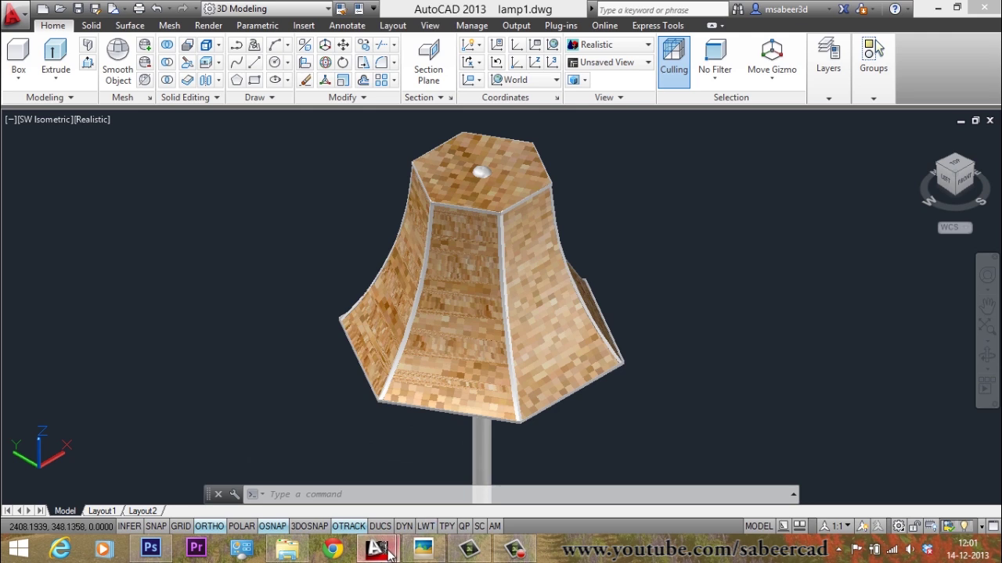
Bring up flamp.dwg and zoom and pan over the dimensioned lamp shade profile
mouse_move(378, 550)
click(461, 486)
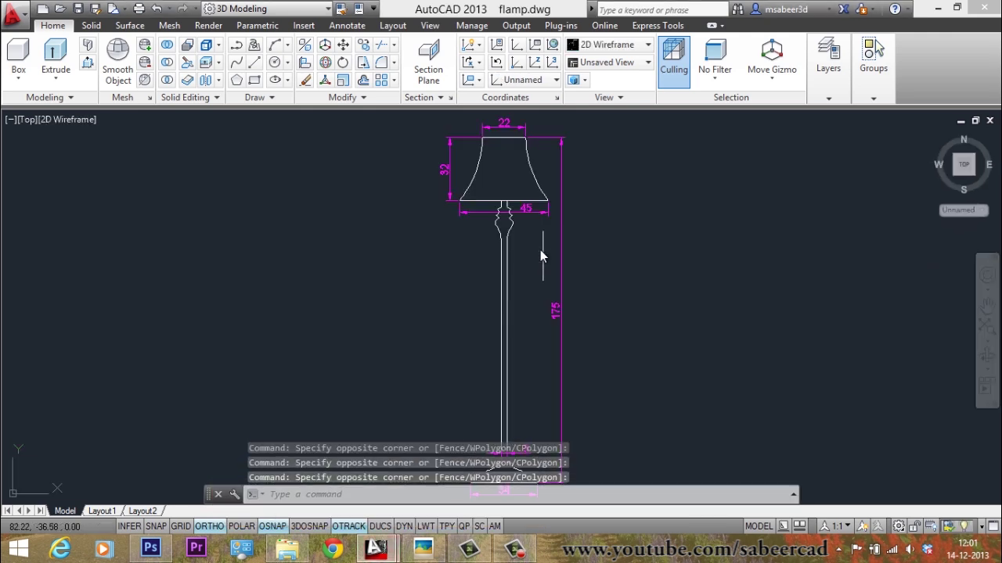
scroll(503, 161, up, 2)
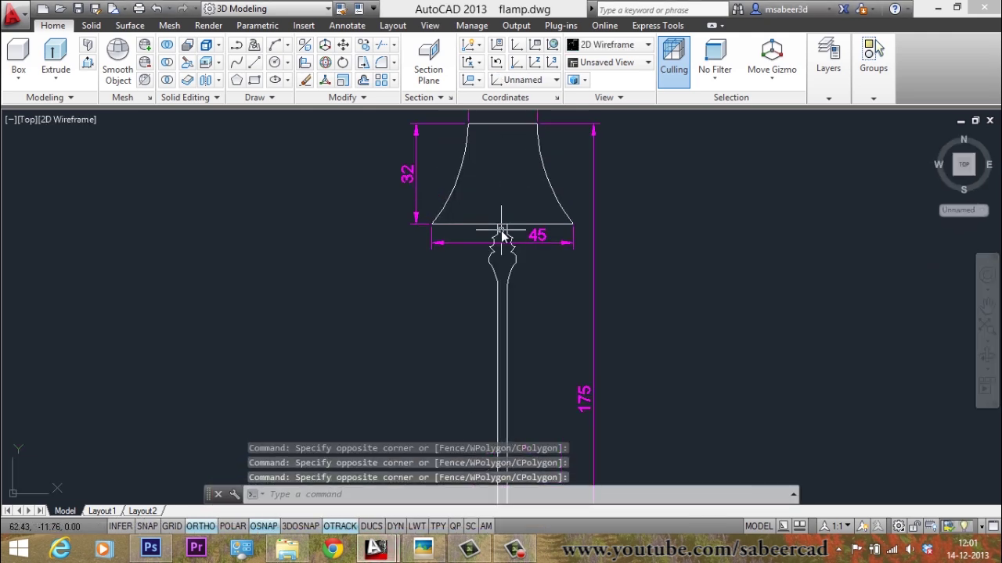
click(503, 233)
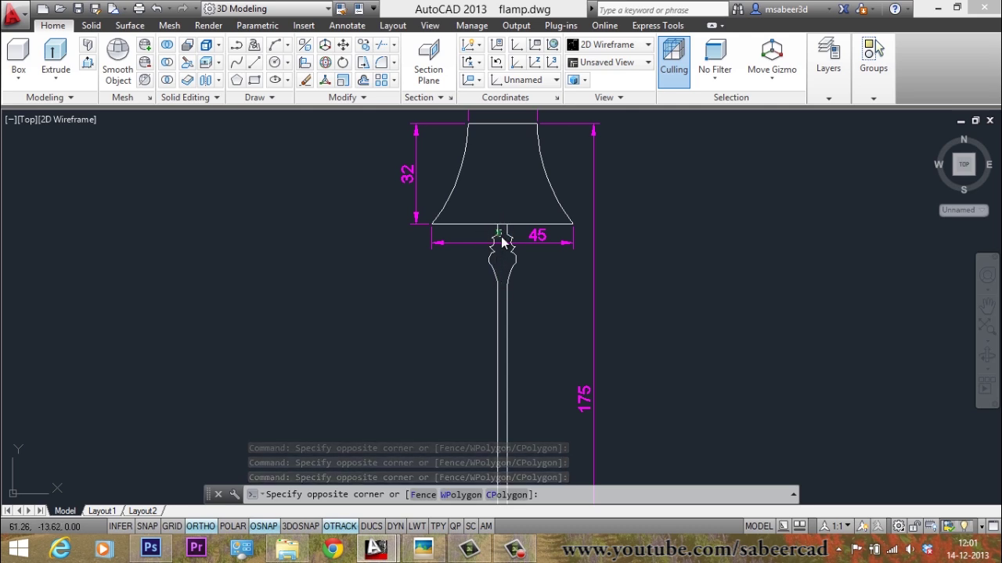
key(Escape)
scroll(512, 325, down, 3)
scroll(496, 258, up, 5)
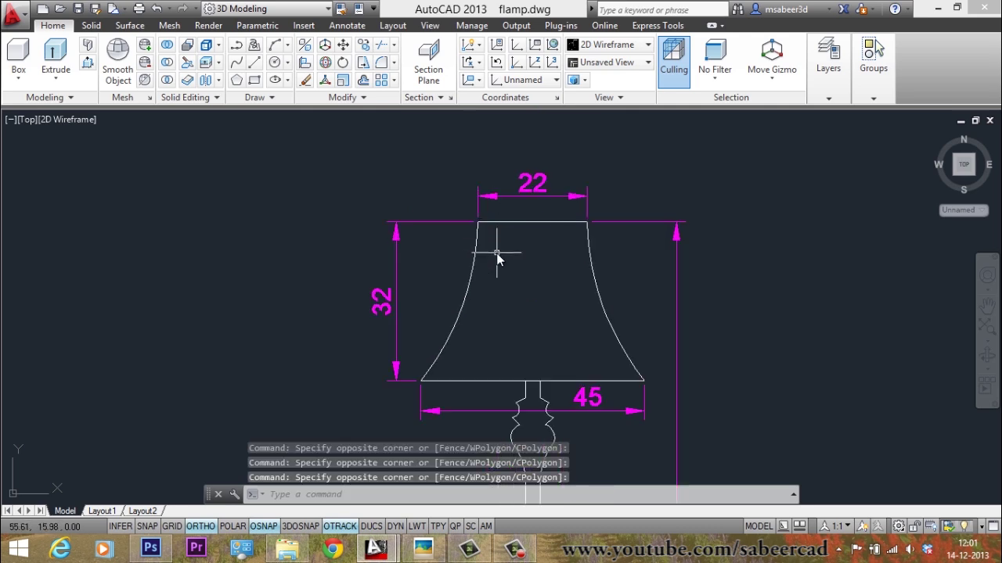
scroll(447, 201, down, 4)
scroll(478, 253, down, 3)
scroll(475, 268, up, 3)
scroll(474, 274, down, 2)
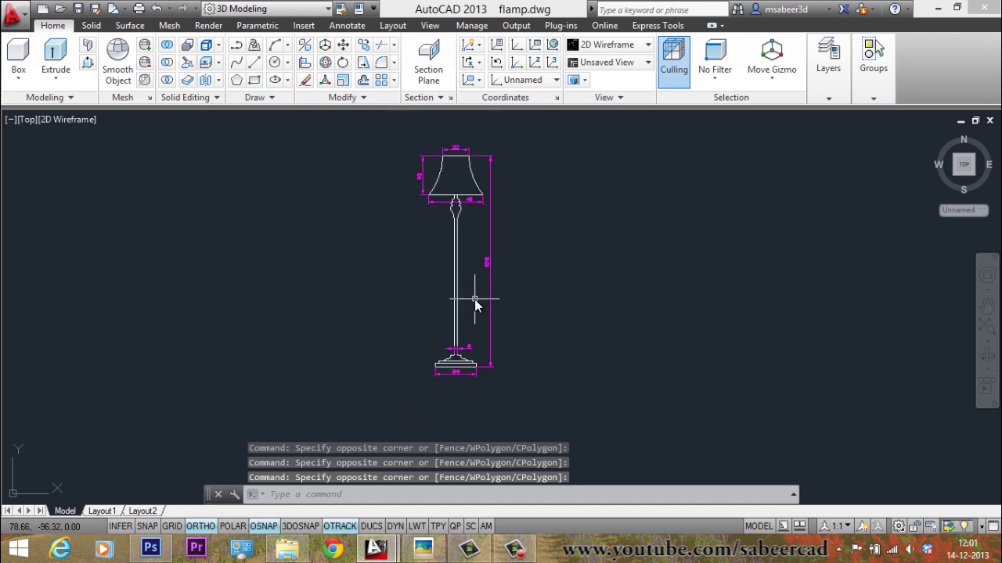
scroll(457, 173, up, 3)
scroll(457, 180, up, 4)
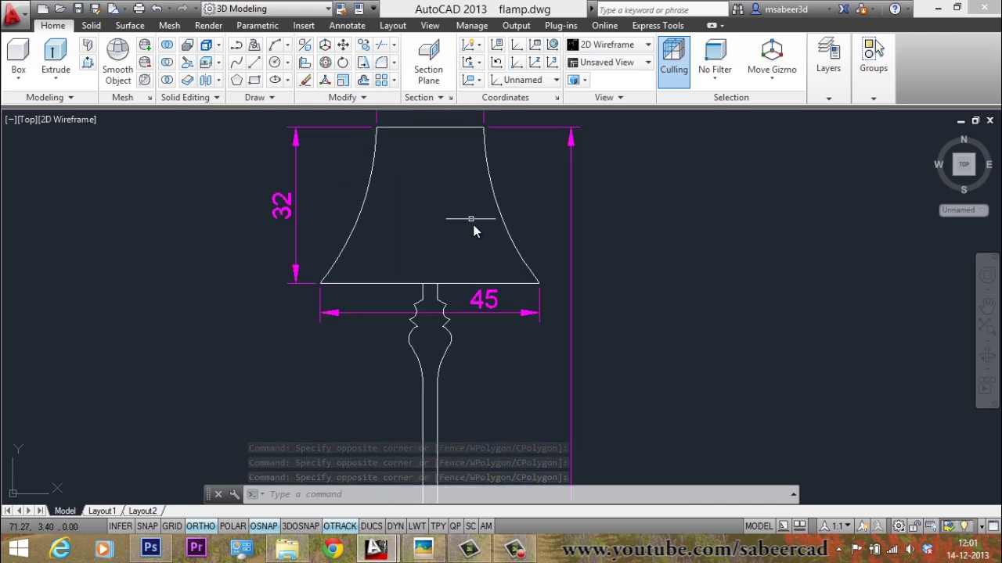
middle_drag(475, 220, 496, 277)
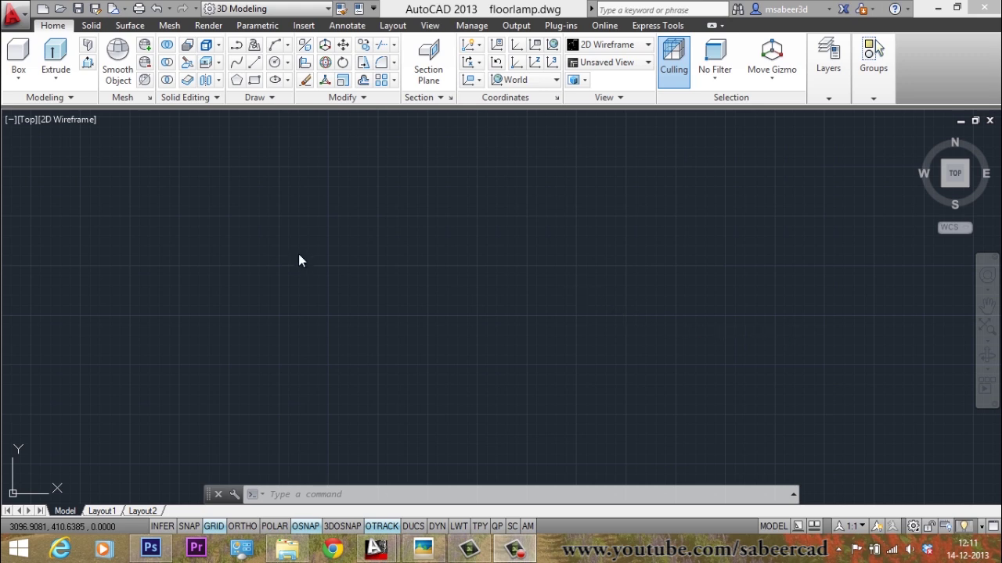
Expand the Layers panel and review the FABRIC, FRAME WORK and SUPPORT layers
click(826, 98)
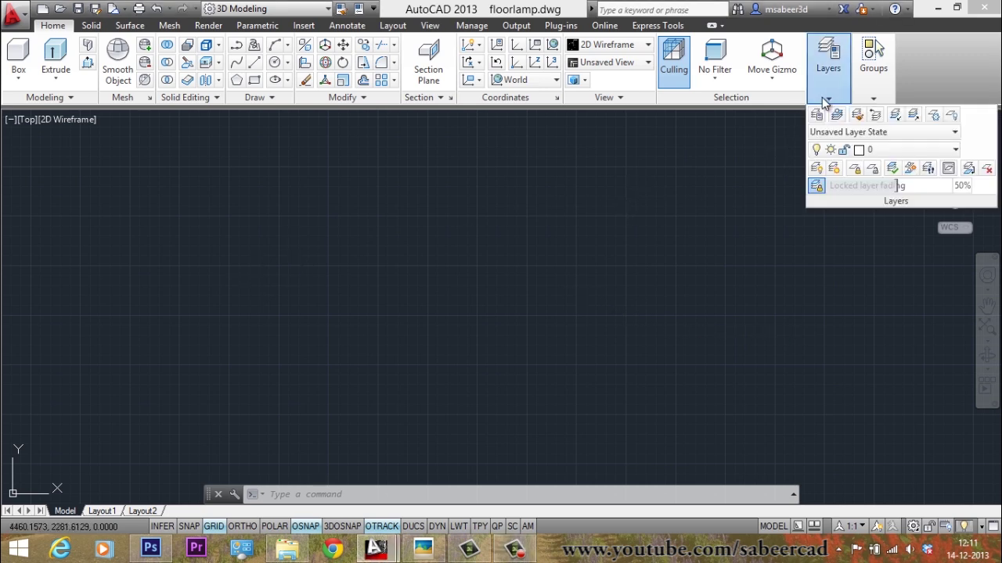
click(898, 153)
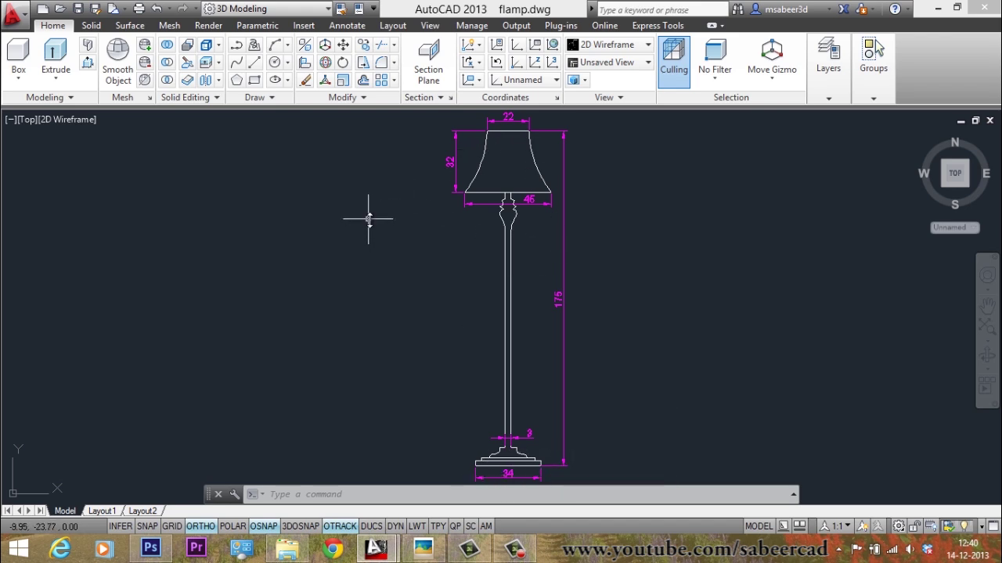
In floorlamp.dwg, set the limits to 0,0 and 200,200, then zoom All to display them
key(ctrl+Tab)
click(456, 244)
click(419, 258)
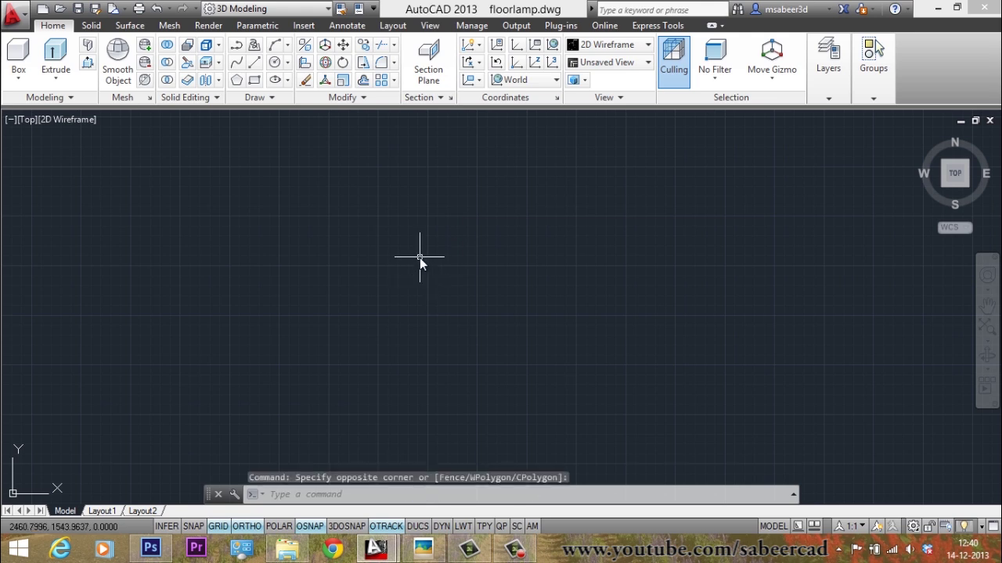
text(limits)
key(Return)
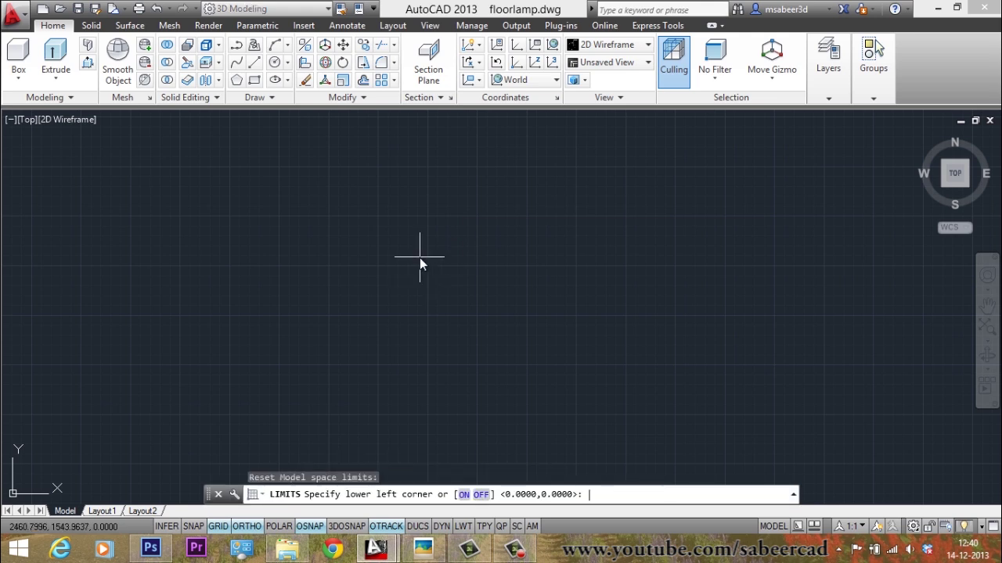
text(0,0)
key(Return)
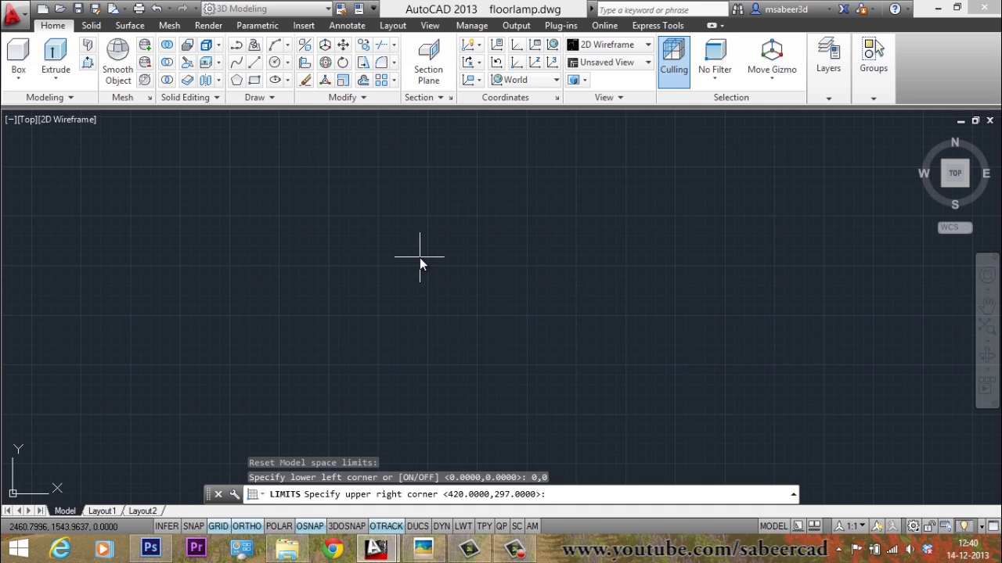
text(200,200)
key(Return)
text(z)
key(Return)
text(a)
key(Return)
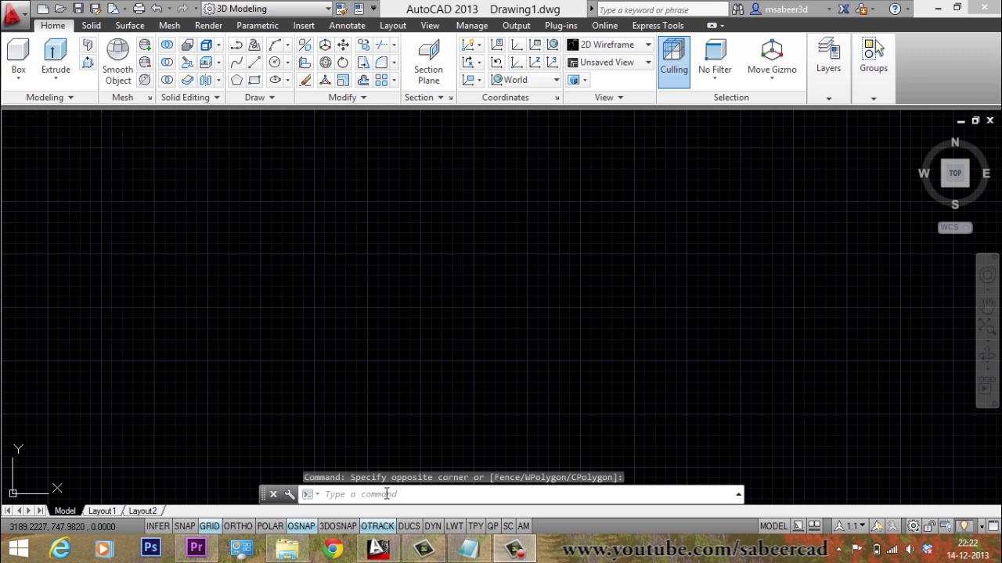
In Drawing Units, set the insertion scale to Centimeters and length precision to 0.00
click(387, 494)
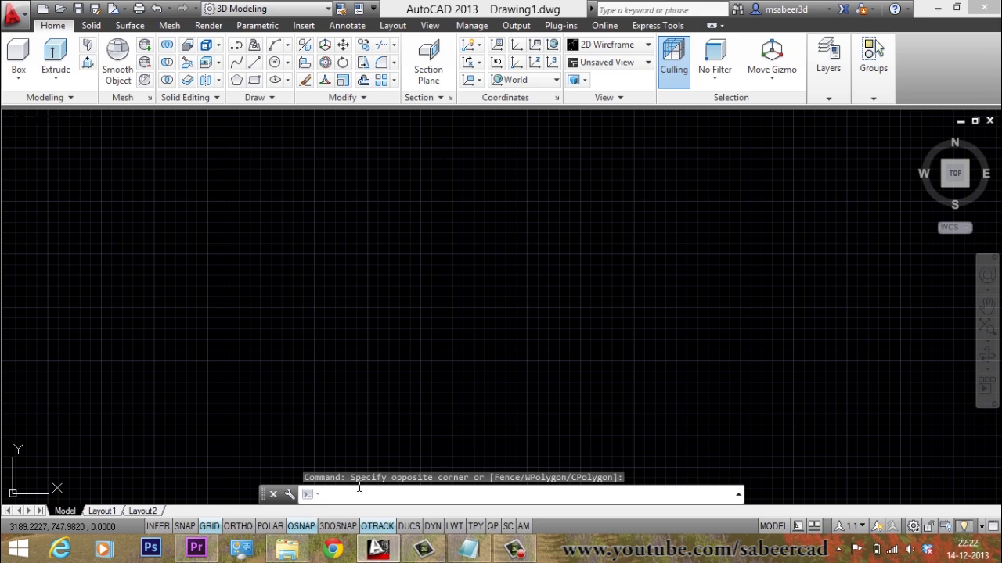
click(14, 22)
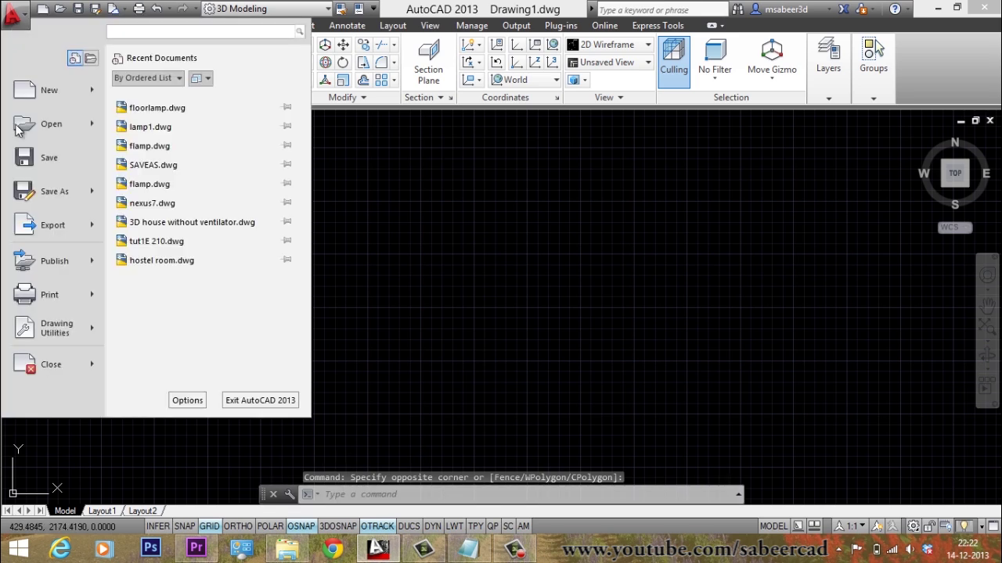
mouse_move(54, 327)
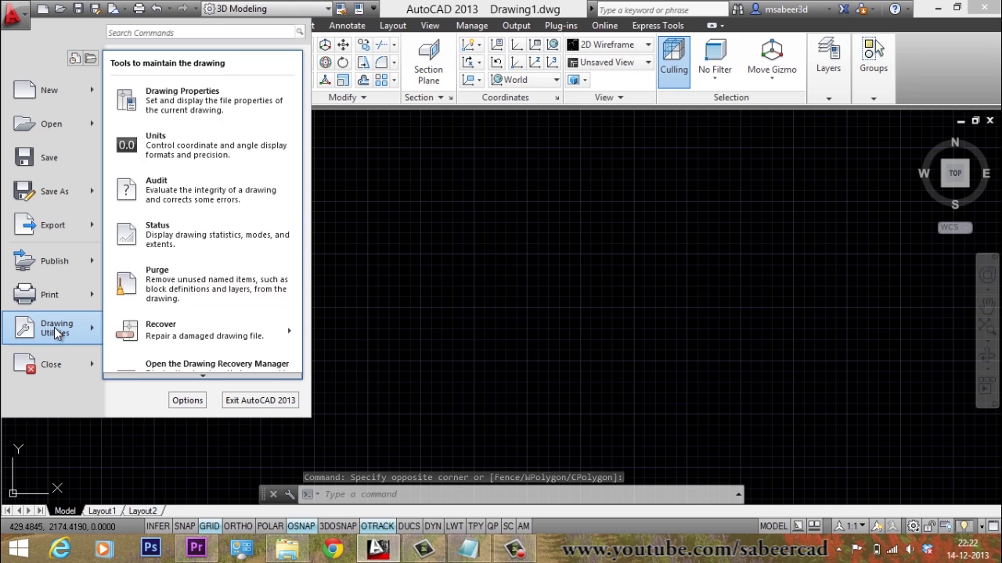
click(180, 153)
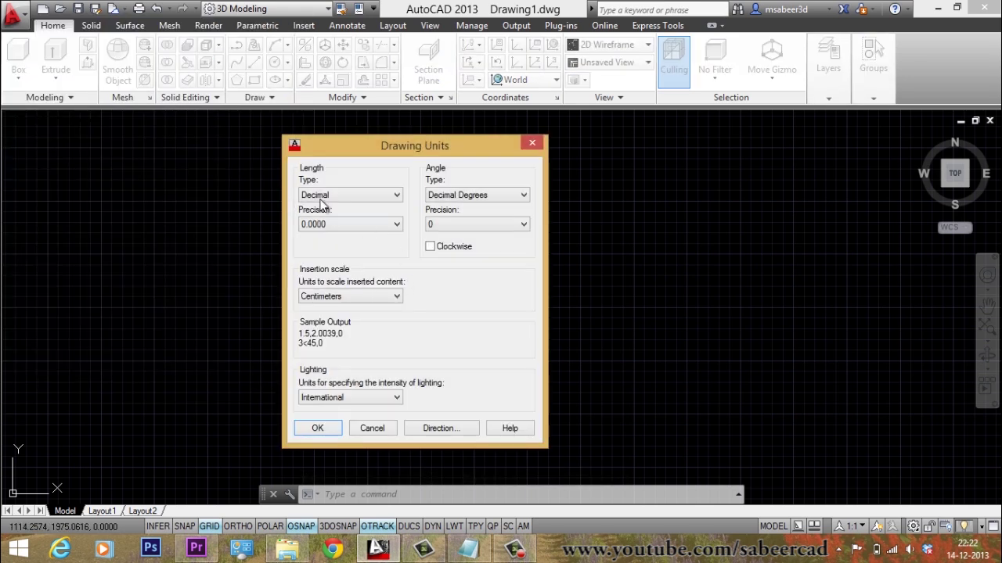
click(346, 297)
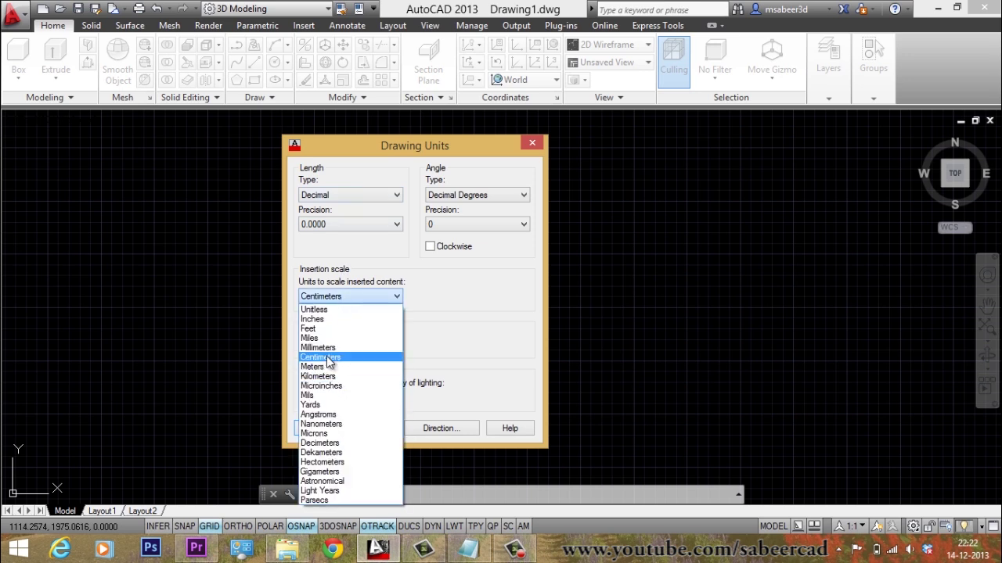
click(323, 357)
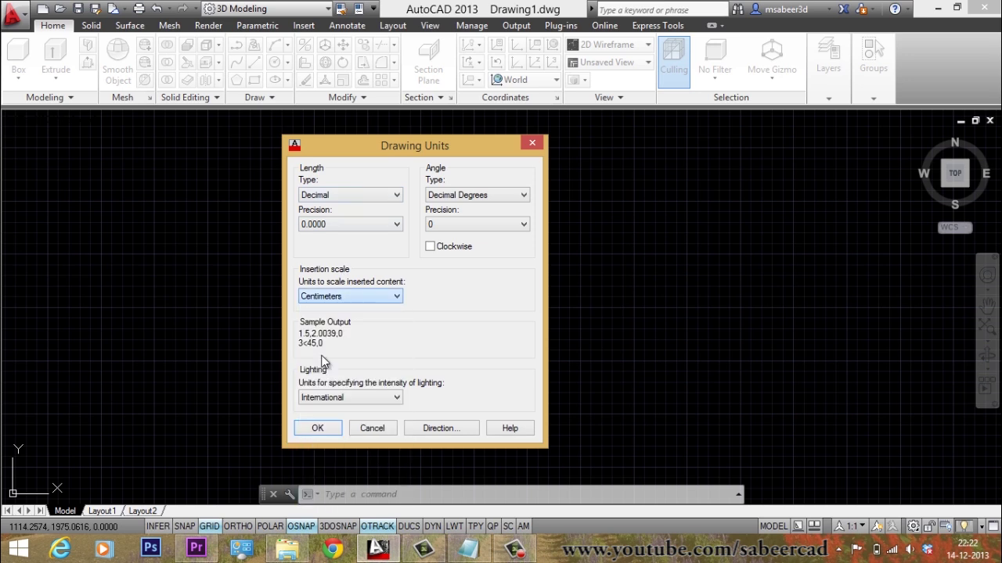
click(348, 224)
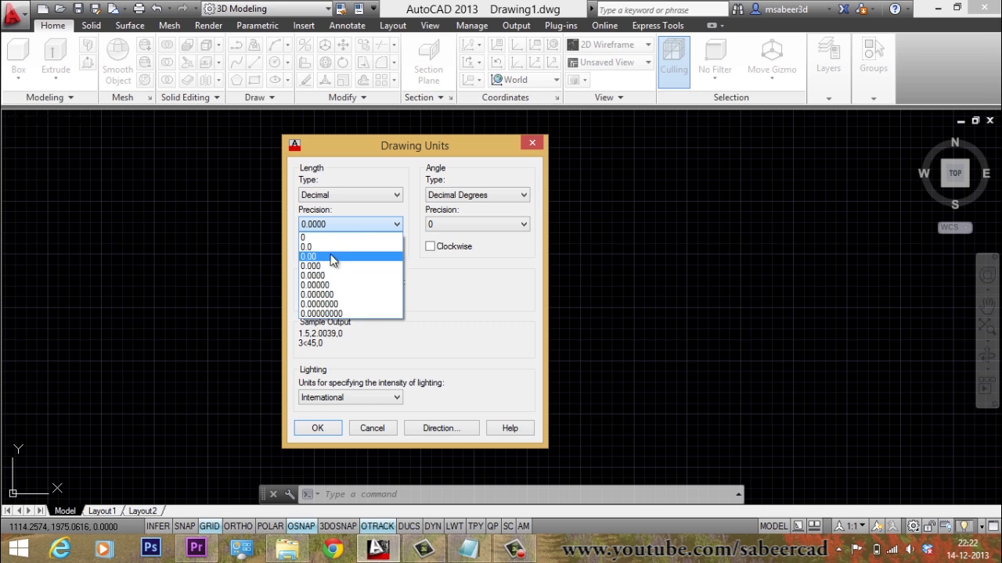
click(332, 258)
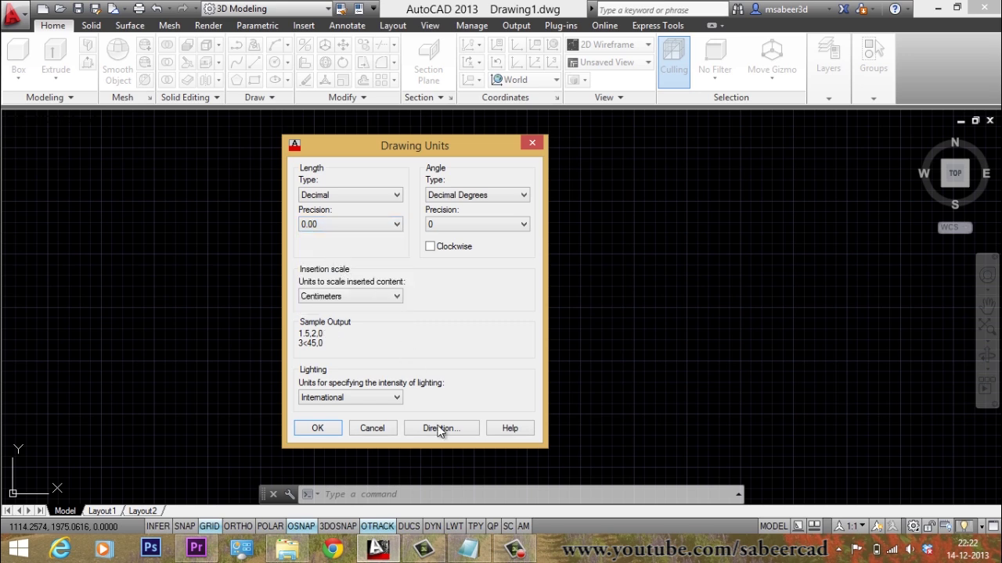
click(317, 428)
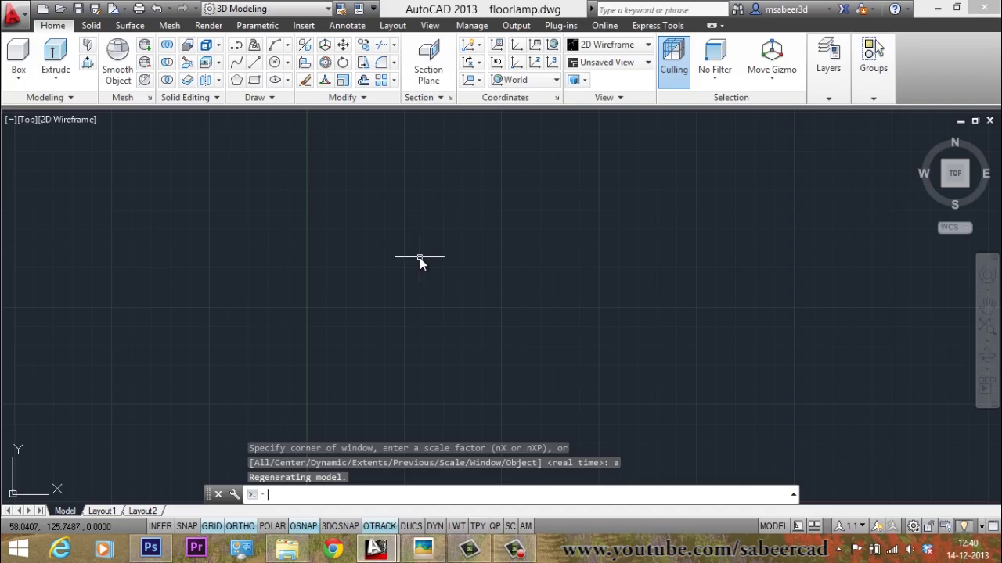
Draw a 22-unit horizontal line for the top of the shade
text(l)
key(Return)
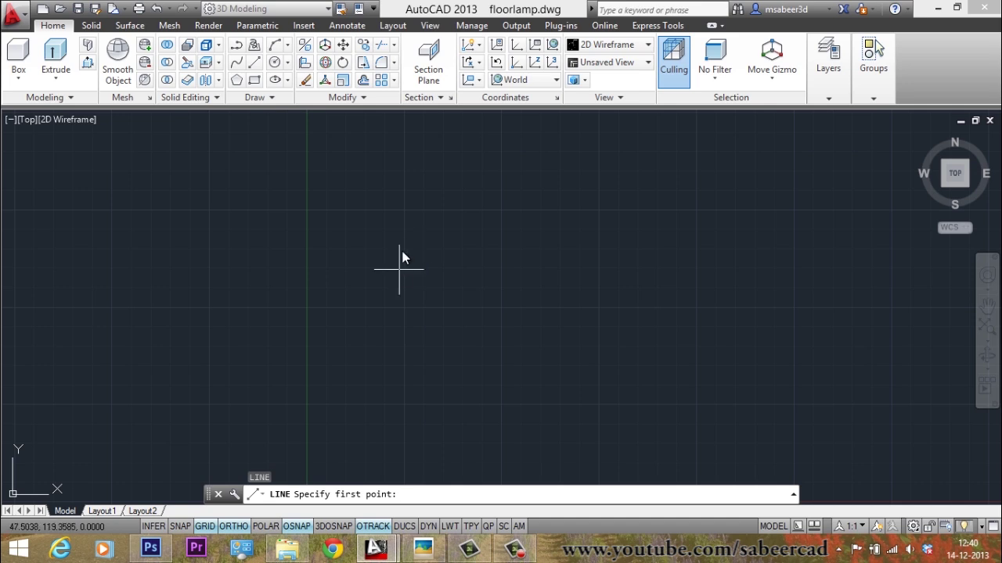
click(371, 130)
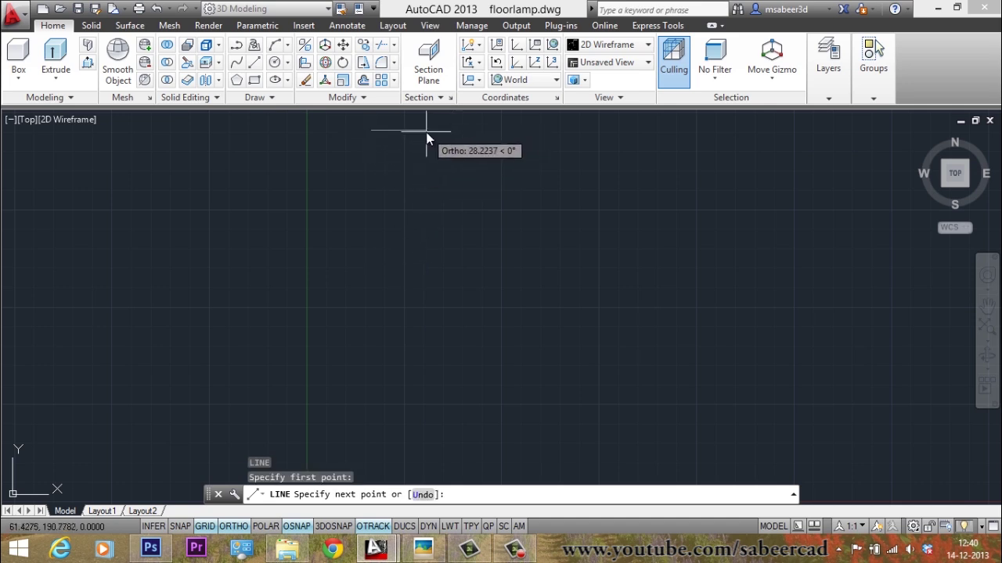
text(22)
key(Return)
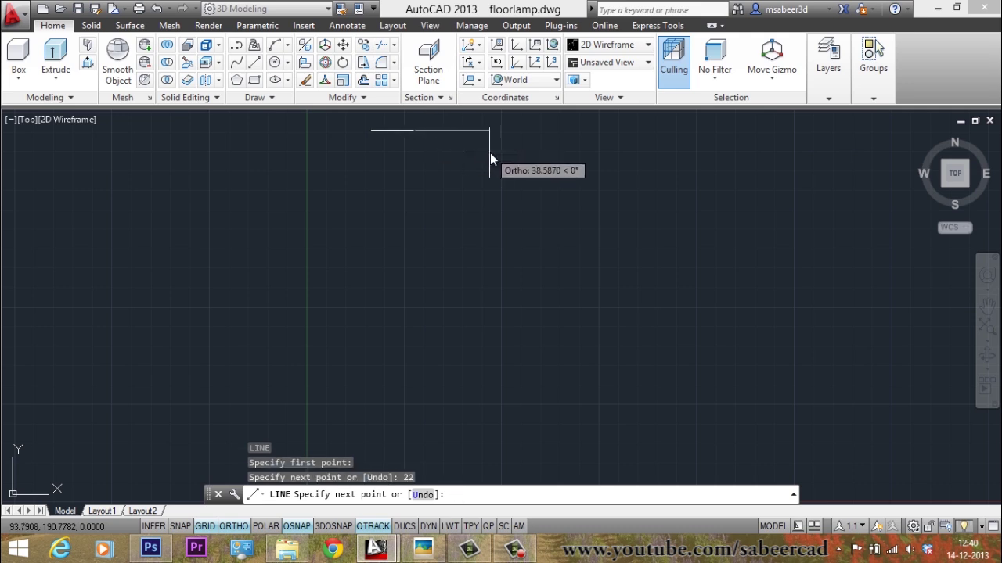
key(Return)
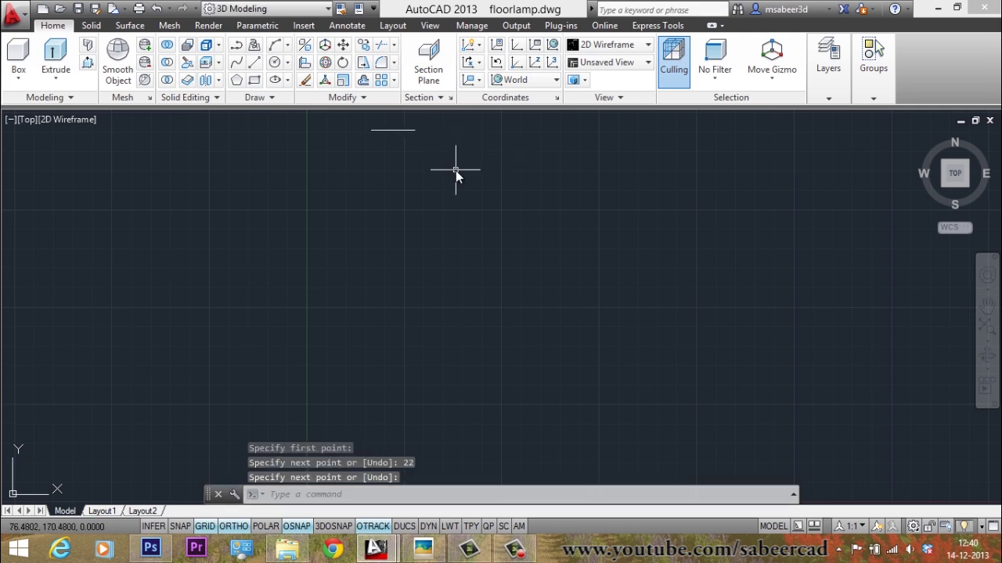
Draw a 175-unit vertical line downward from the short line's midpoint
key(Return)
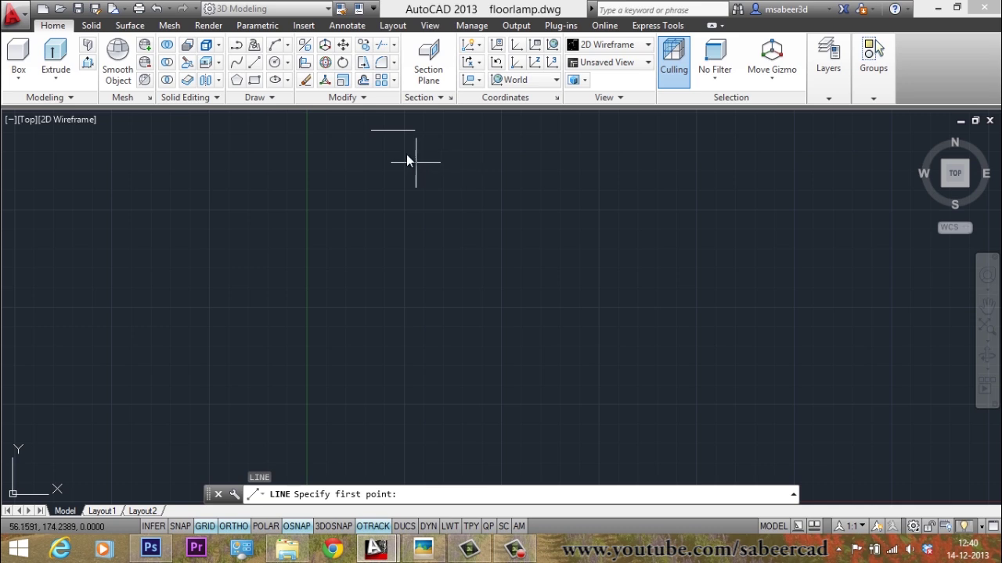
click(392, 130)
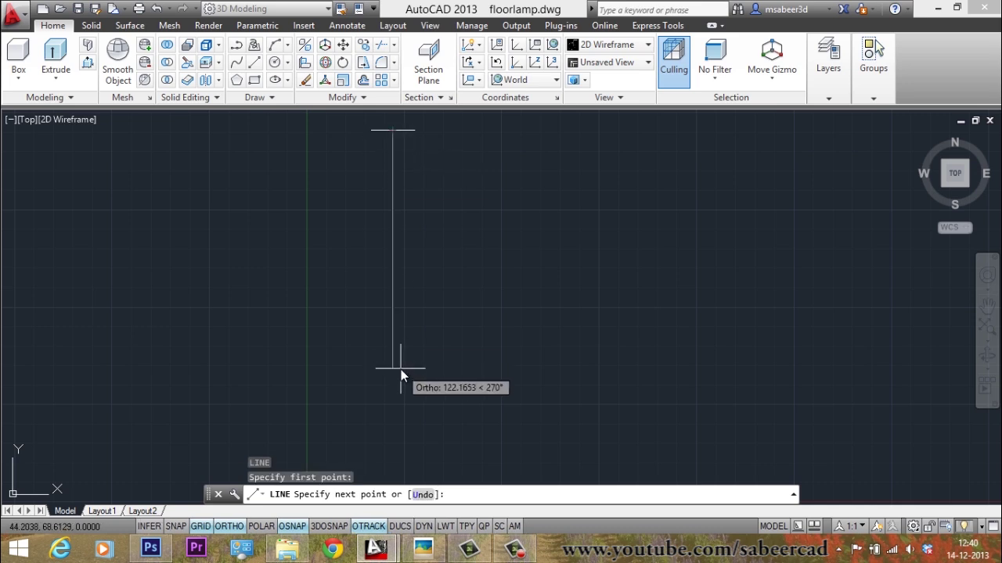
text(175)
key(Return)
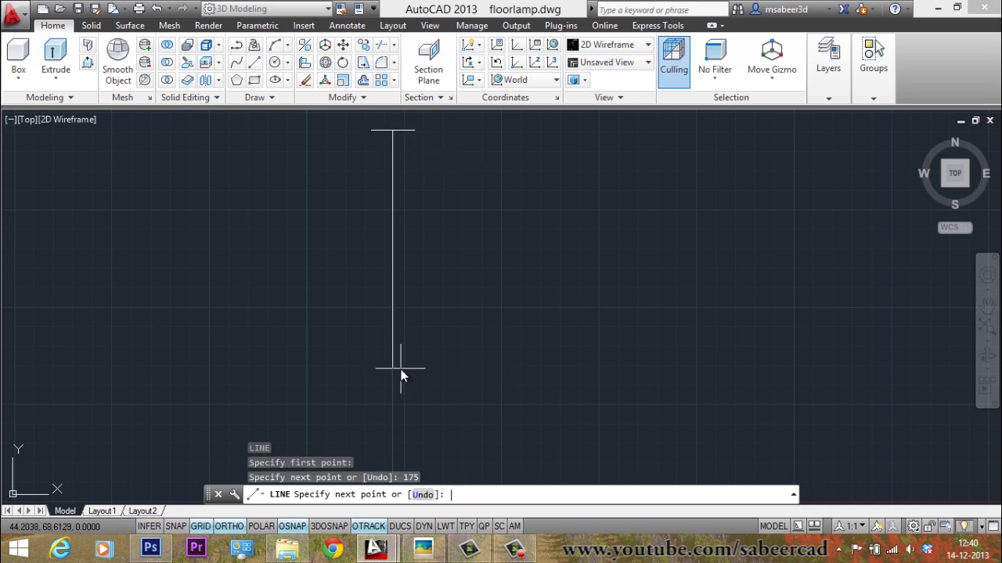
key(Return)
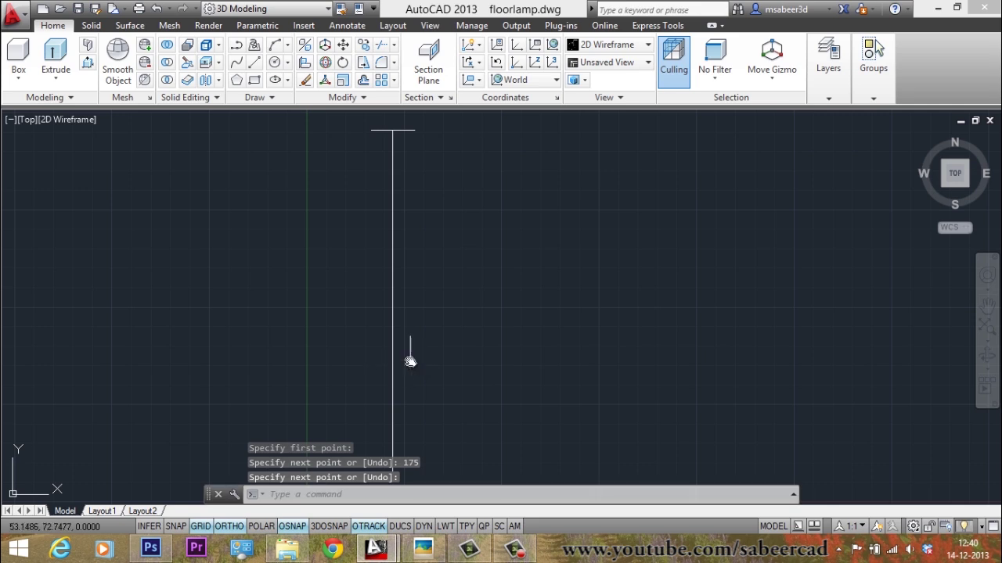
Draw a separate 34-unit horizontal line to the right of the vertical line
mouse_move(410, 361)
middle_down()
mouse_move(509, 340)
mouse_move(505, 365)
middle_up()
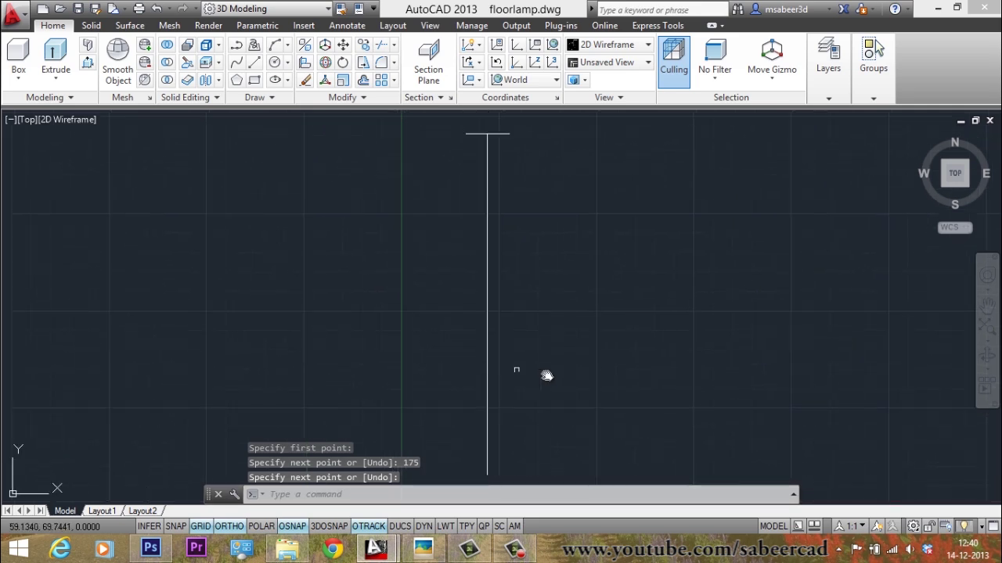
text(l)
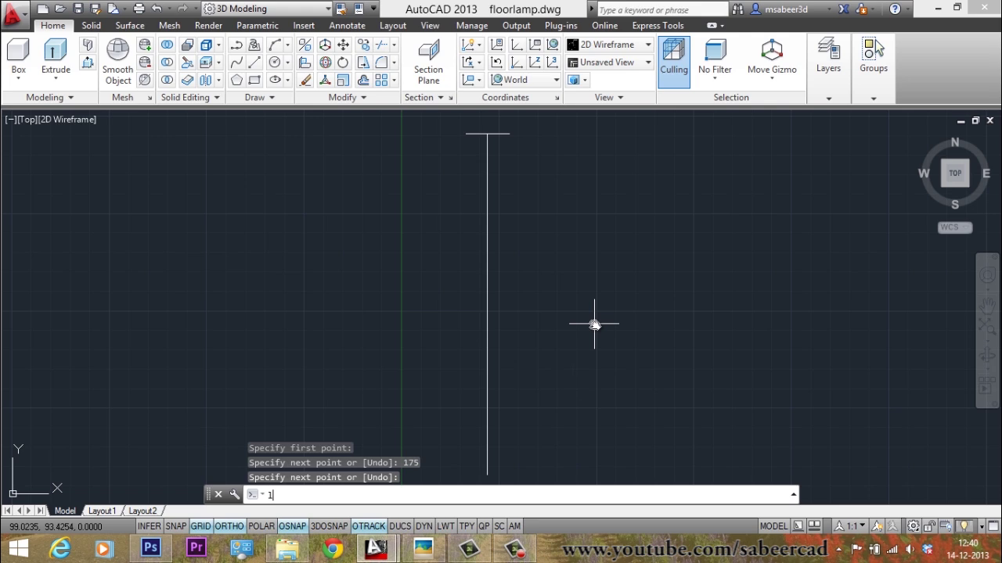
key(Return)
click(587, 325)
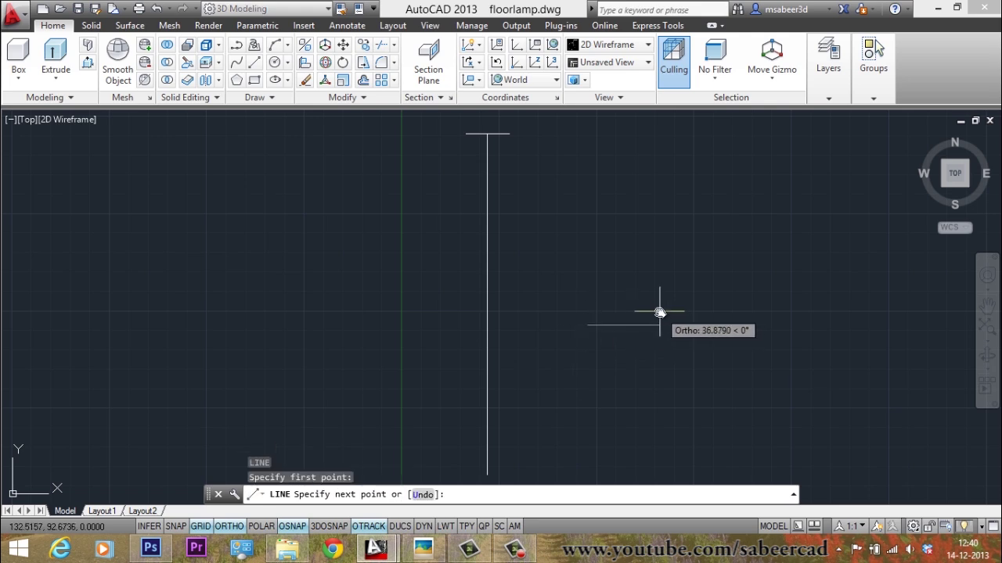
text(34)
key(Return)
key(Return)
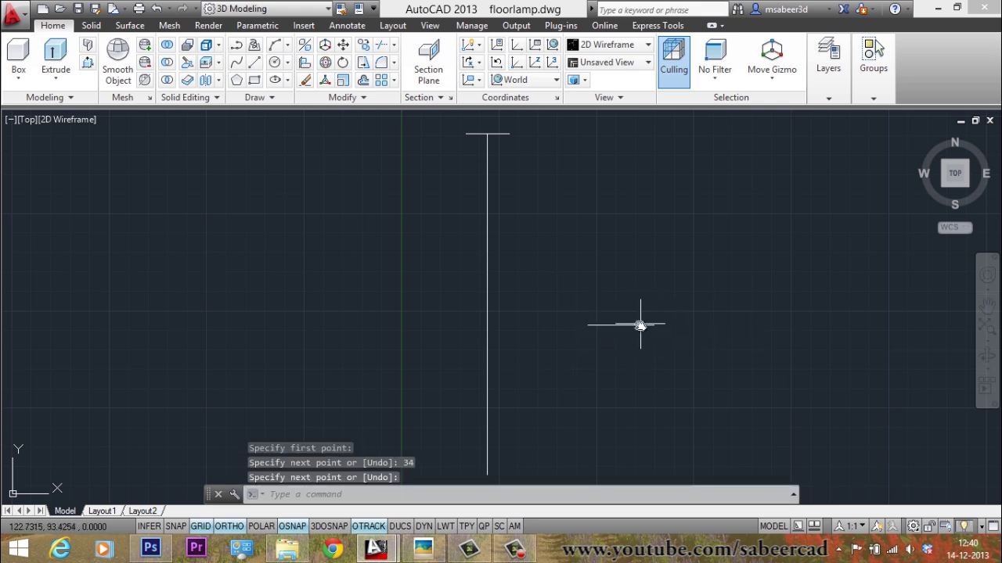
Move the 34-unit line by its midpoint onto the vertical line's bottom endpoint
text(m)
key(Return)
click(658, 256)
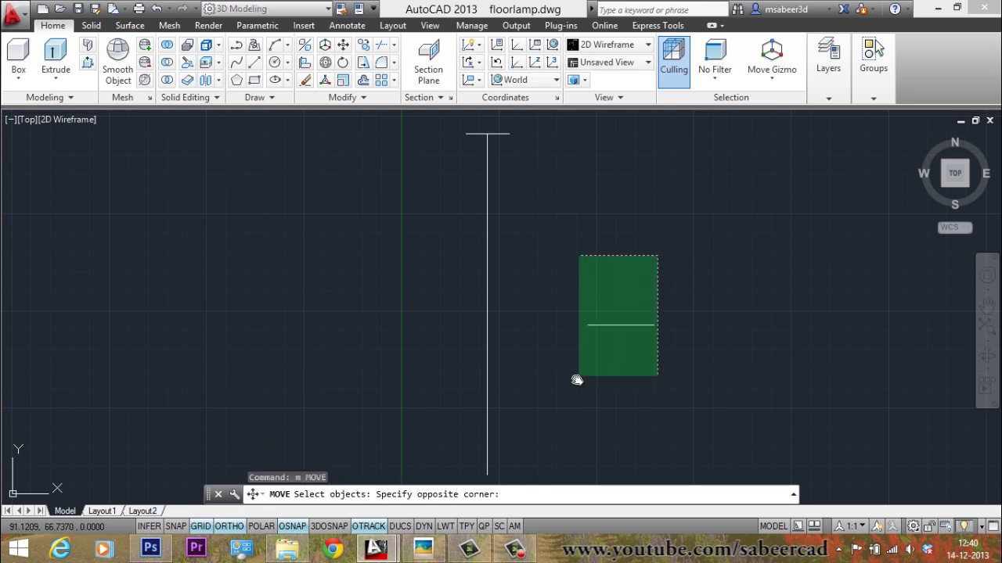
click(577, 380)
key(Return)
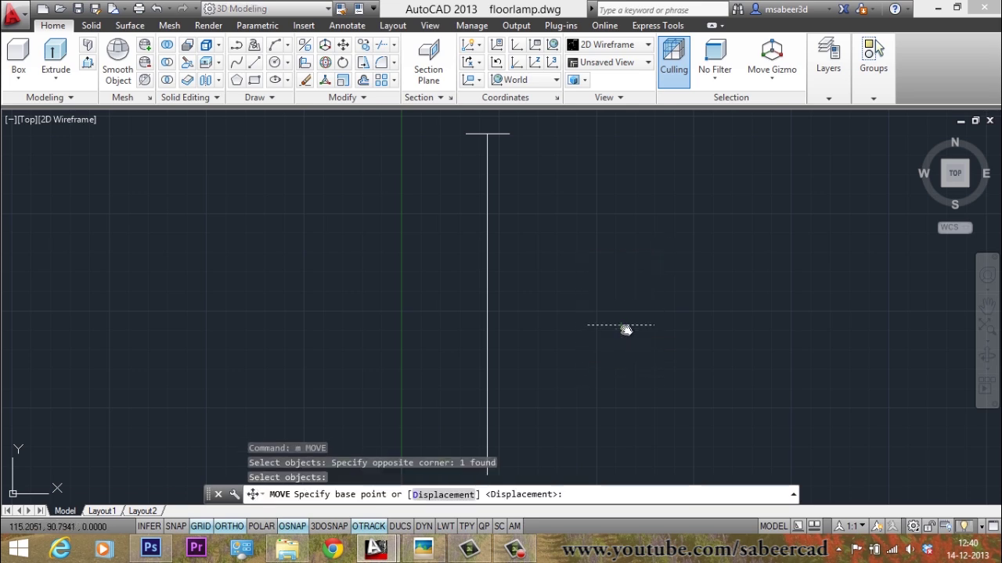
click(623, 326)
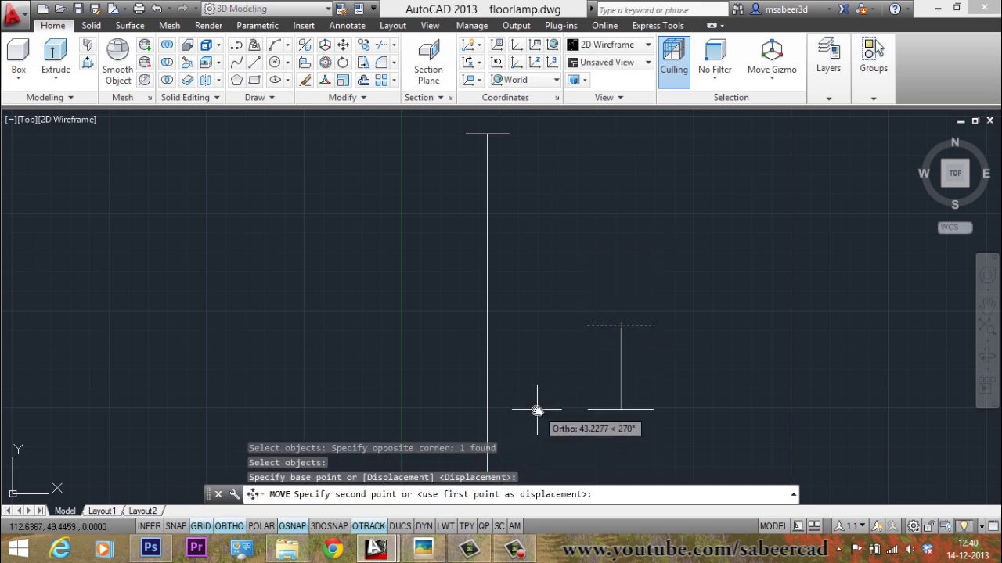
middle_drag(537, 410, 637, 336)
scroll(618, 375, up, 2)
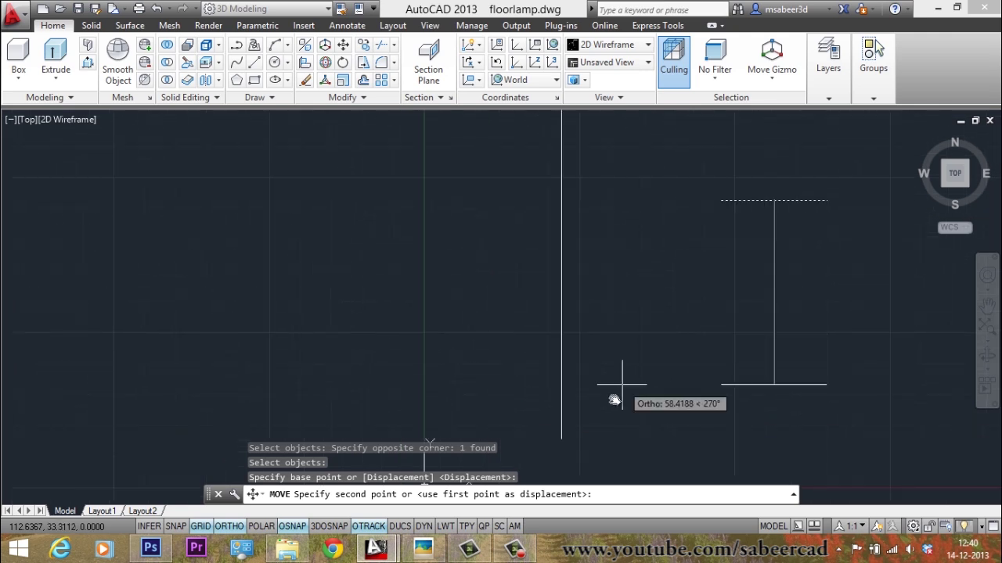
click(561, 439)
scroll(532, 452, down, 1)
scroll(548, 454, up, 1)
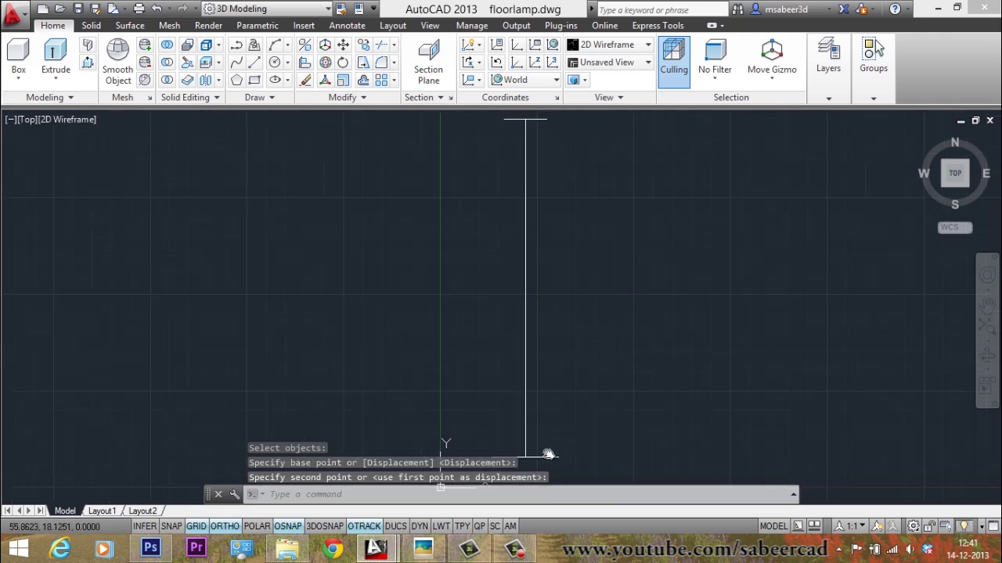
scroll(537, 429, down, 1)
scroll(537, 425, up, 1)
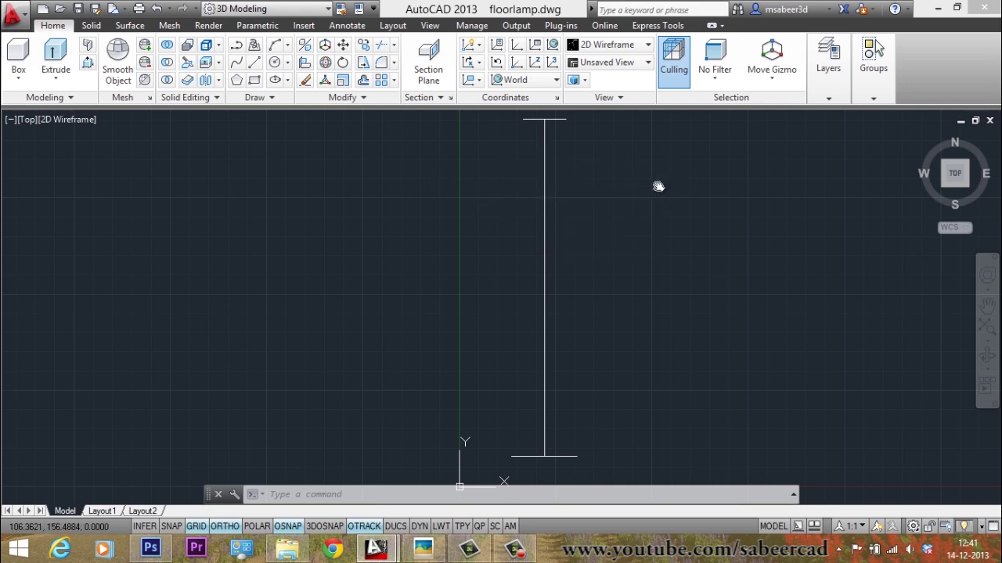
Draw a 45-unit horizontal line to the right of the axis
text(l)
key(Return)
click(647, 255)
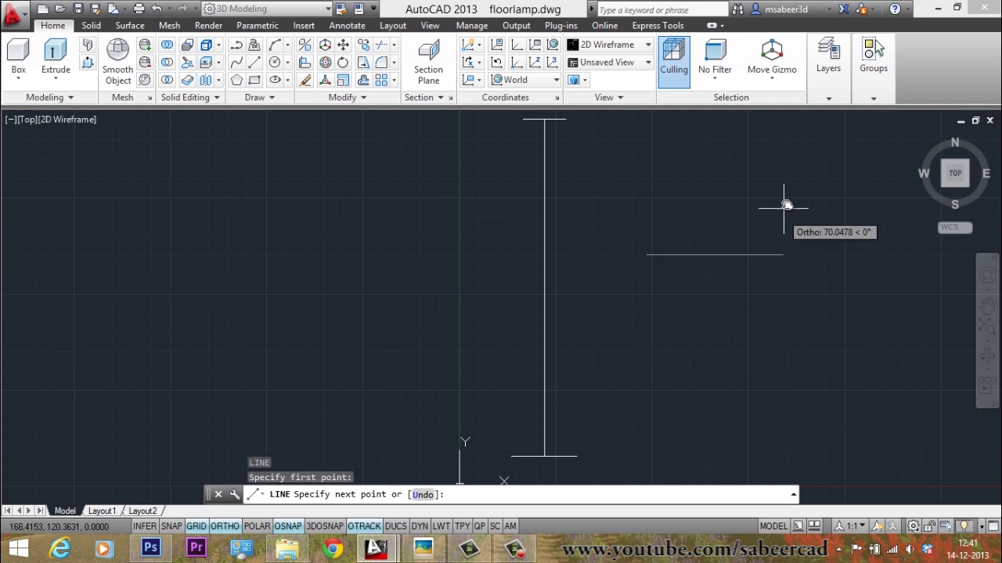
text(45)
key(Return)
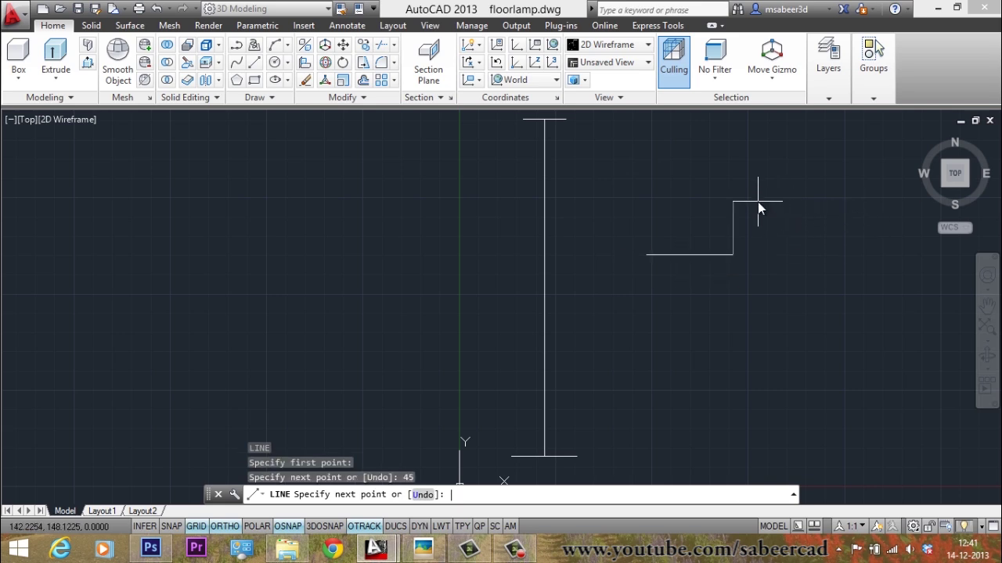
key(Return)
Move the 45-unit line by its midpoint to 32 units below the axis top, using From
text(m)
key(Return)
click(761, 205)
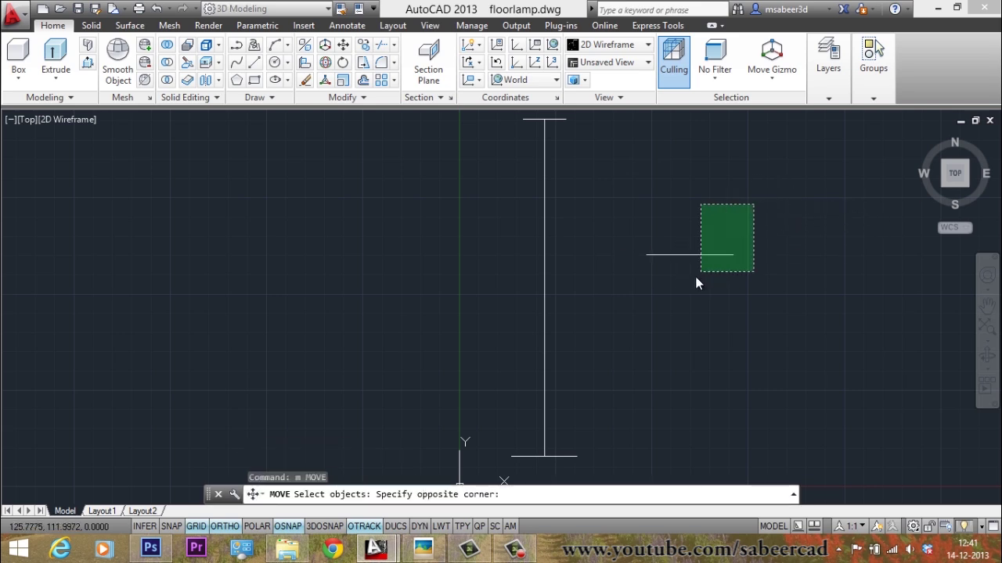
click(695, 278)
key(Return)
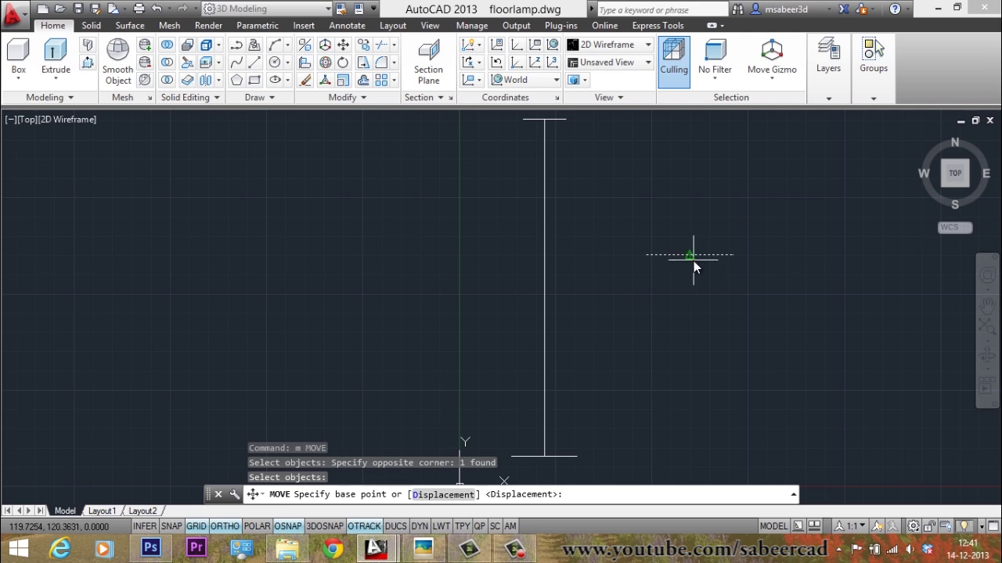
click(694, 261)
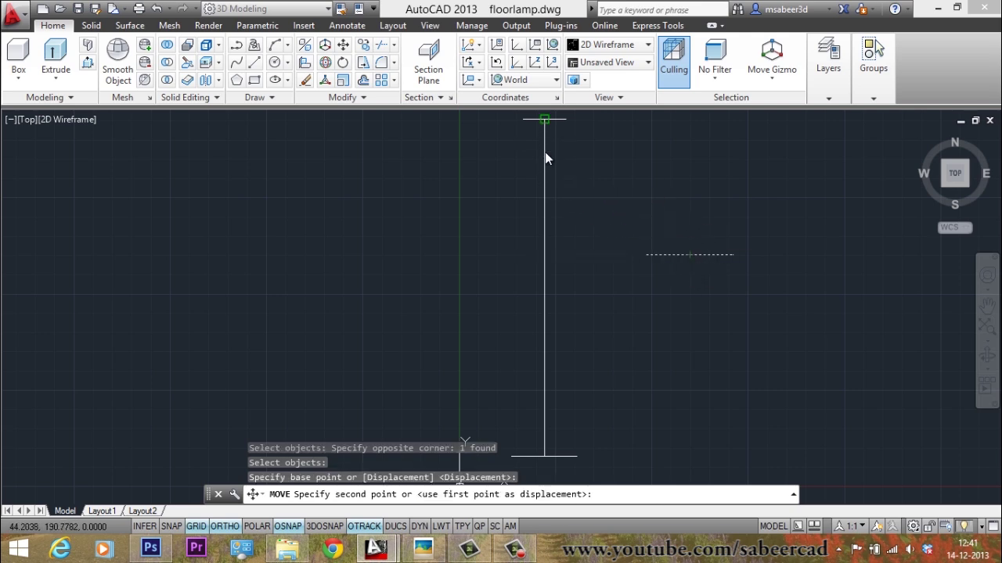
shift+right_click(606, 182)
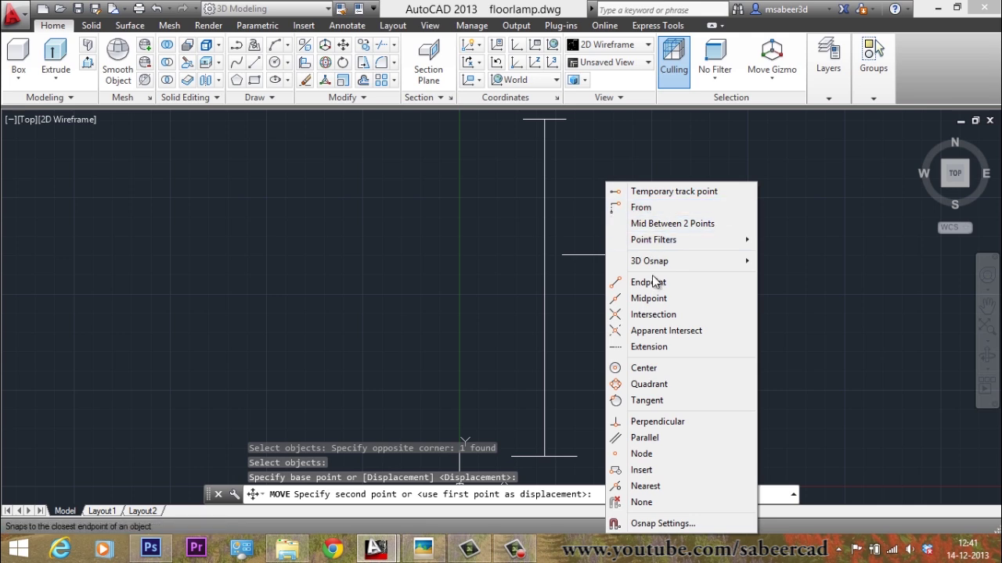
click(635, 207)
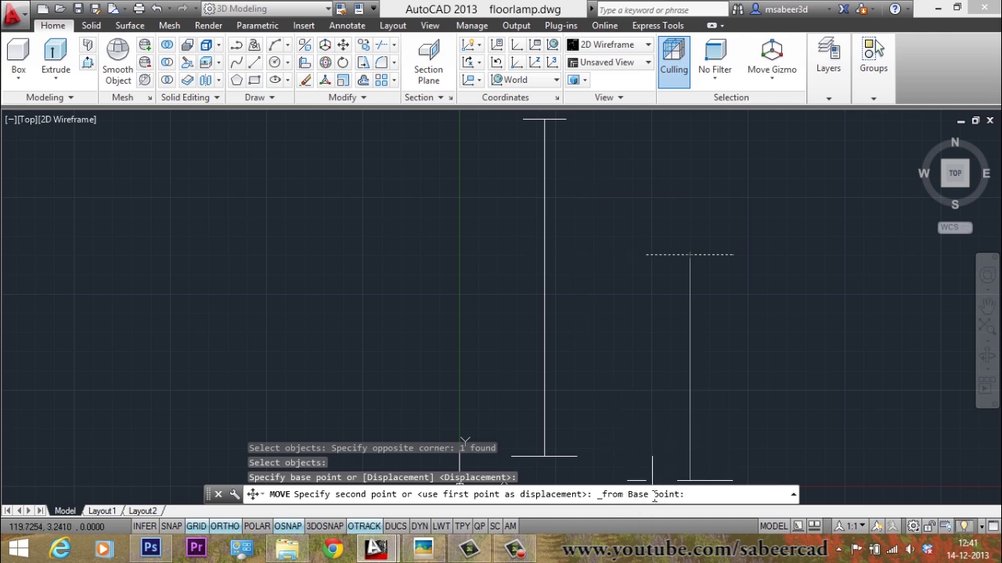
click(546, 131)
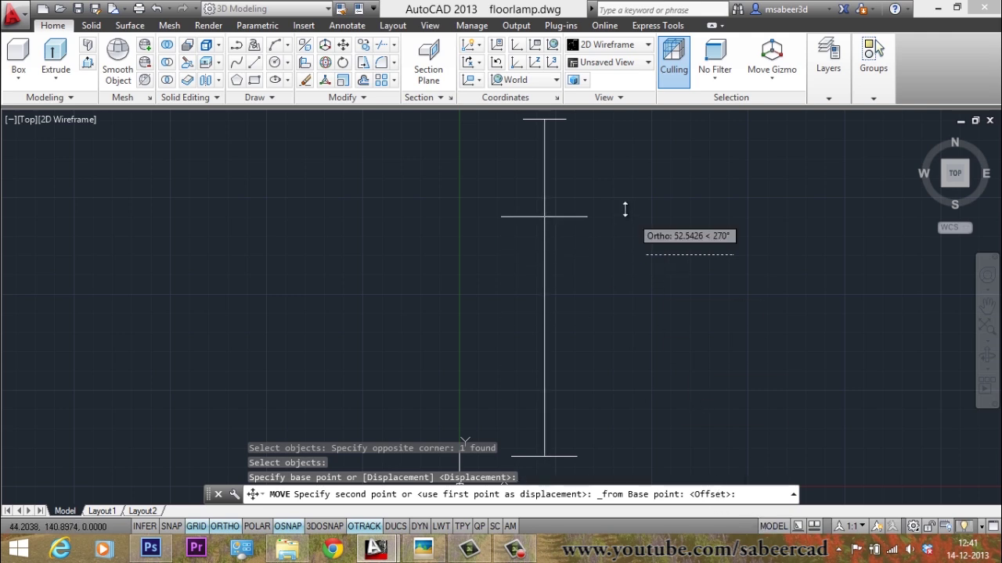
text(32)
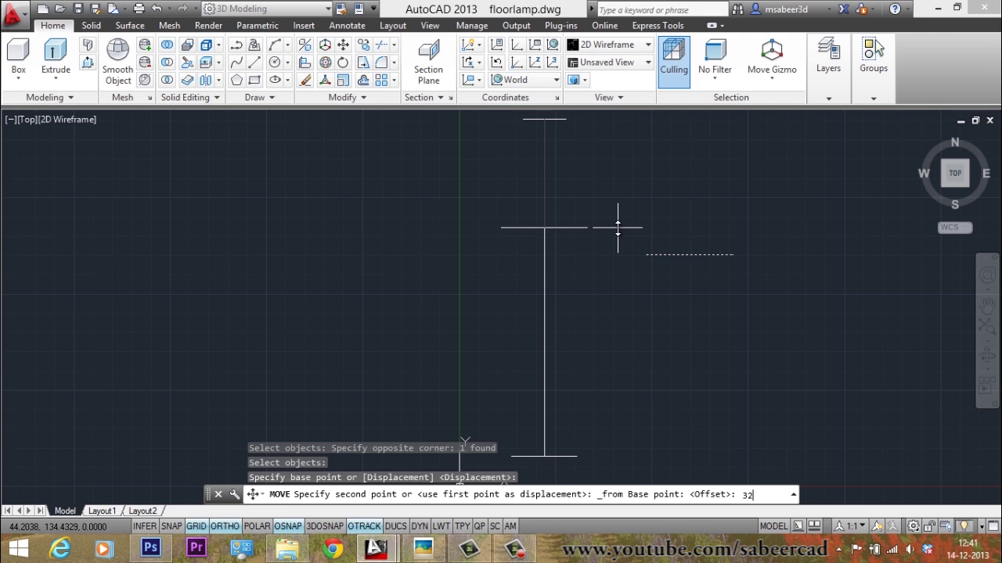
key(Return)
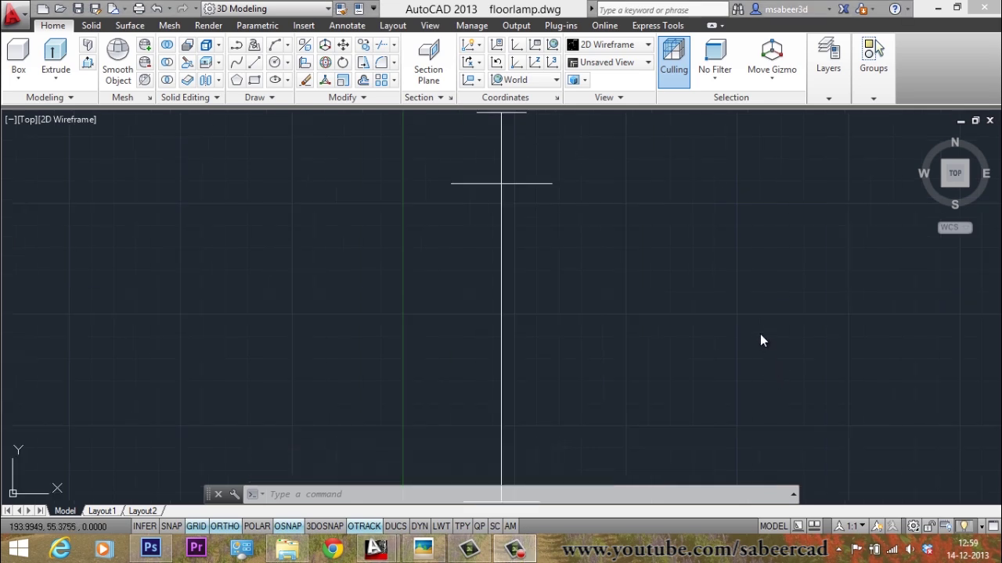
Choose FABRIC from the layer dropdown in the expanded Layers panel
click(827, 98)
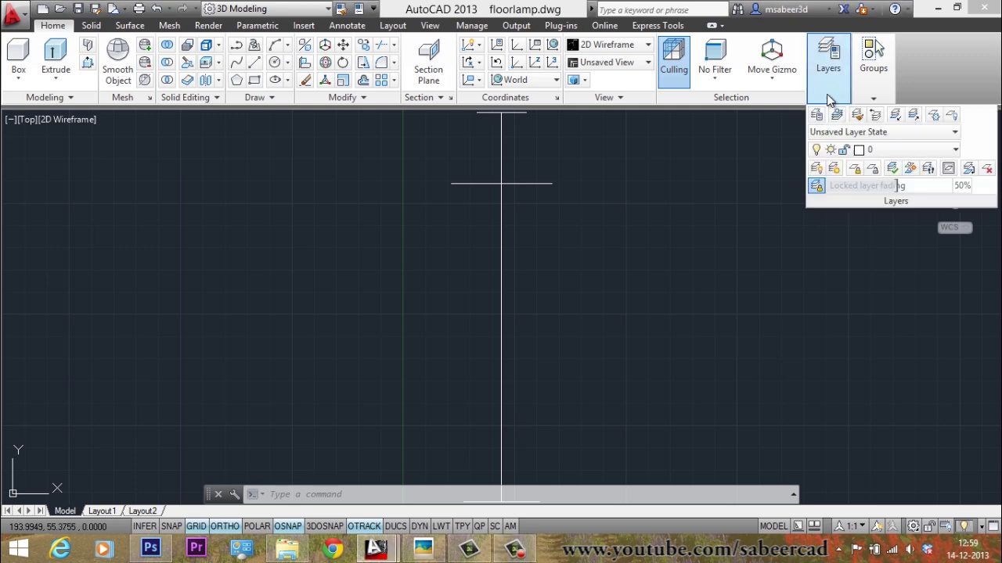
click(896, 151)
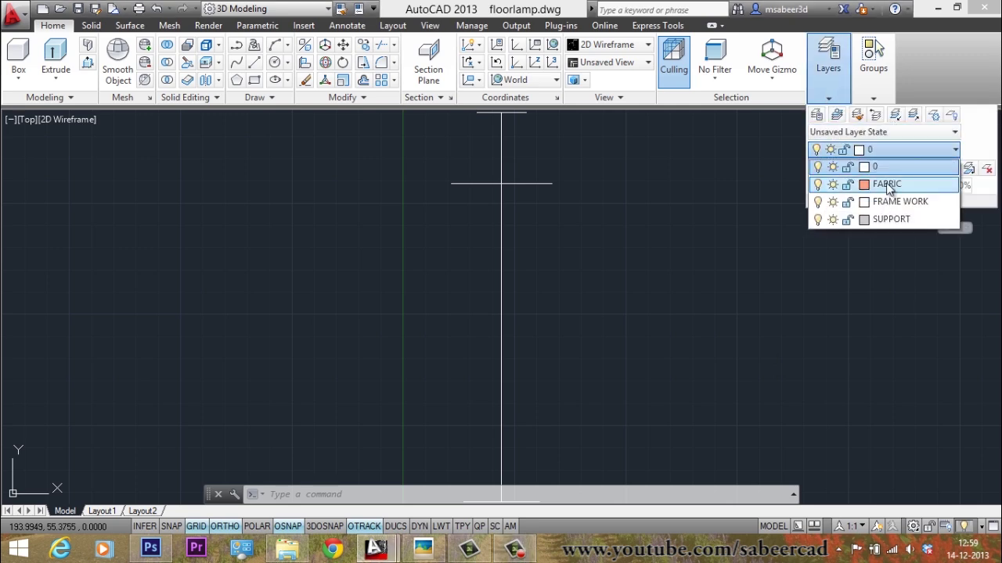
click(887, 186)
click(750, 237)
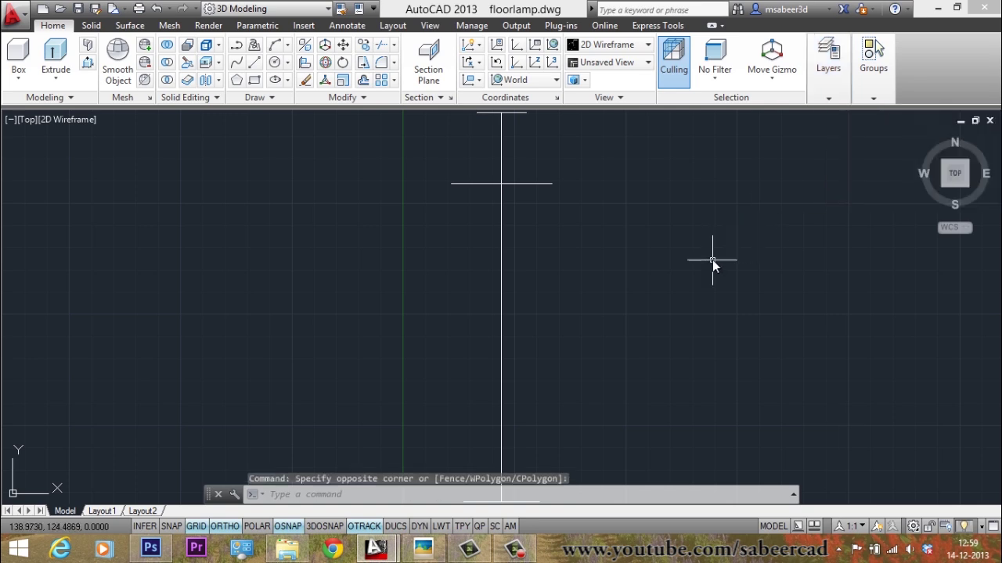
scroll(712, 260, down, 2)
scroll(577, 178, down, 2)
scroll(530, 263, up, 1)
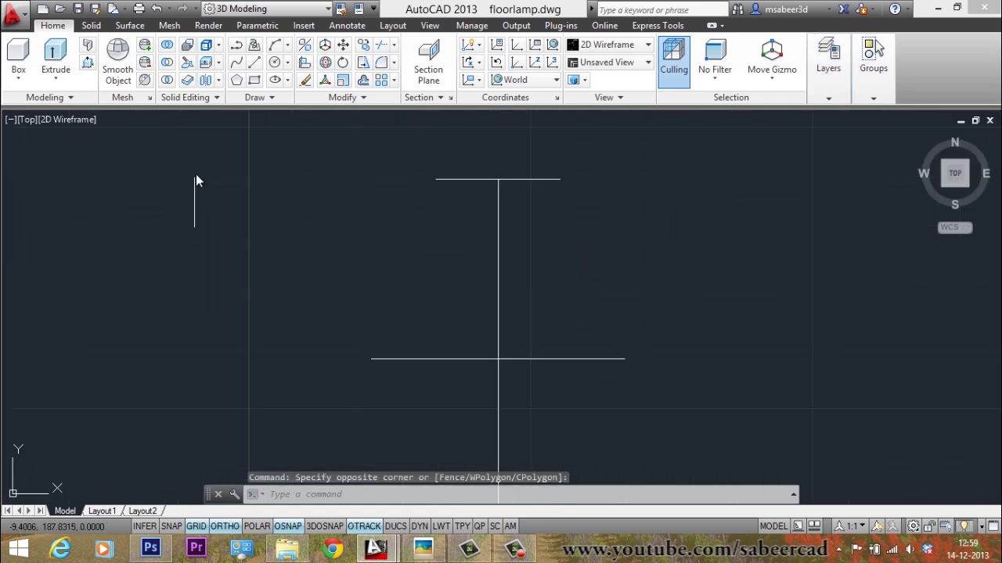
Start a polyline at the axis top endpoint with a short straight segment to the right
click(236, 46)
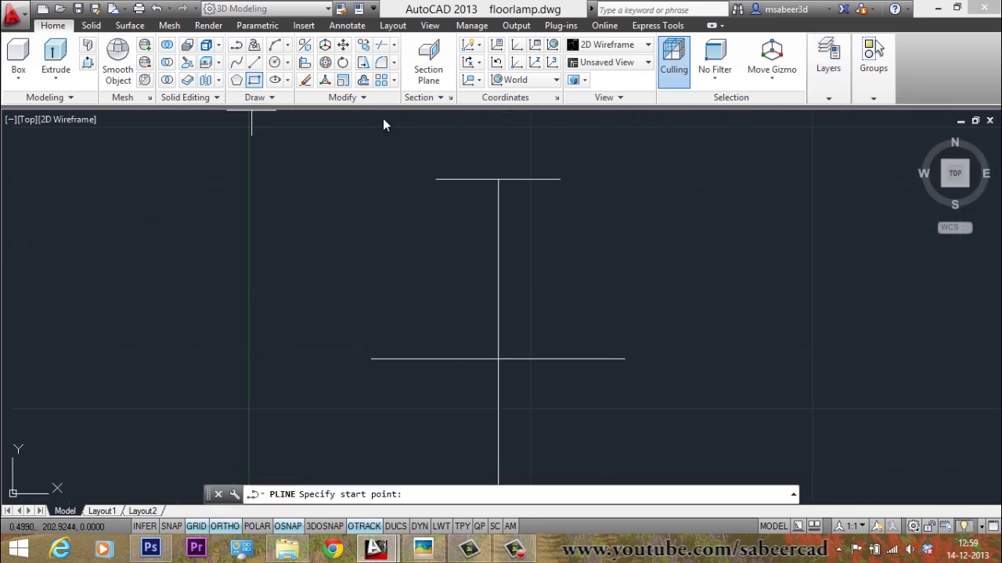
click(501, 185)
click(561, 182)
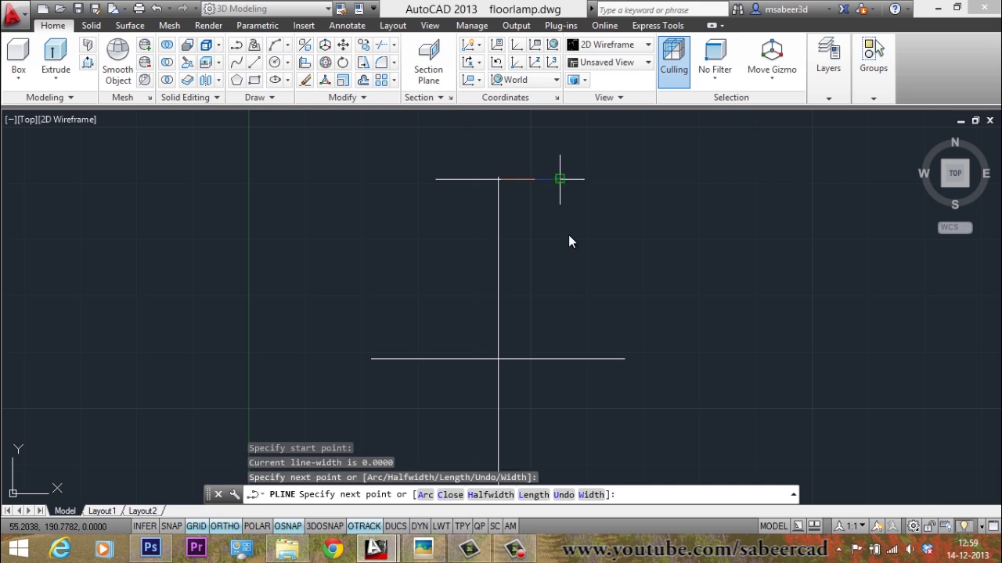
scroll(590, 242, down, 4)
scroll(585, 263, up, 4)
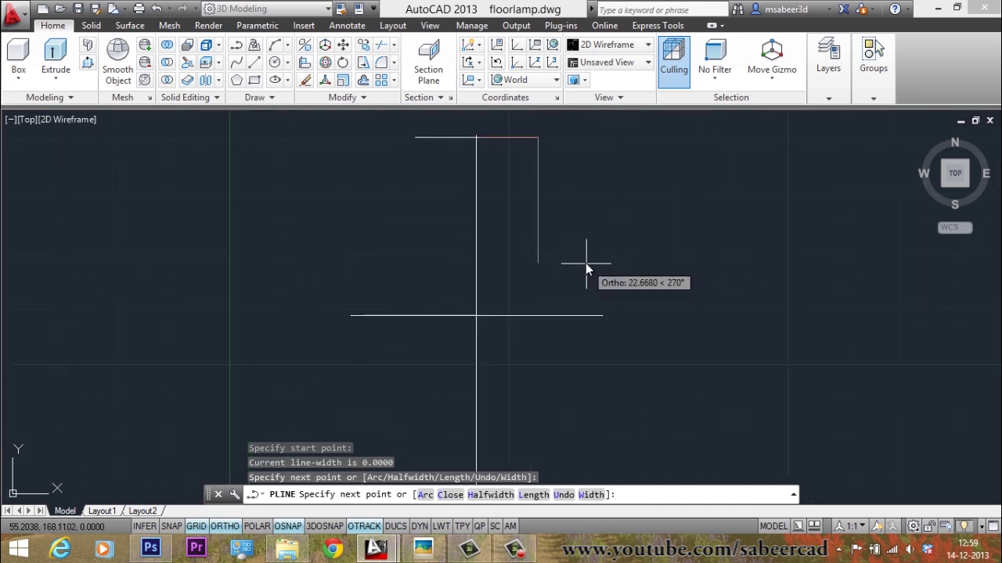
Continue with a second-point arc curving down to the 45-unit line's right end, then finish
text(a)
key(Return)
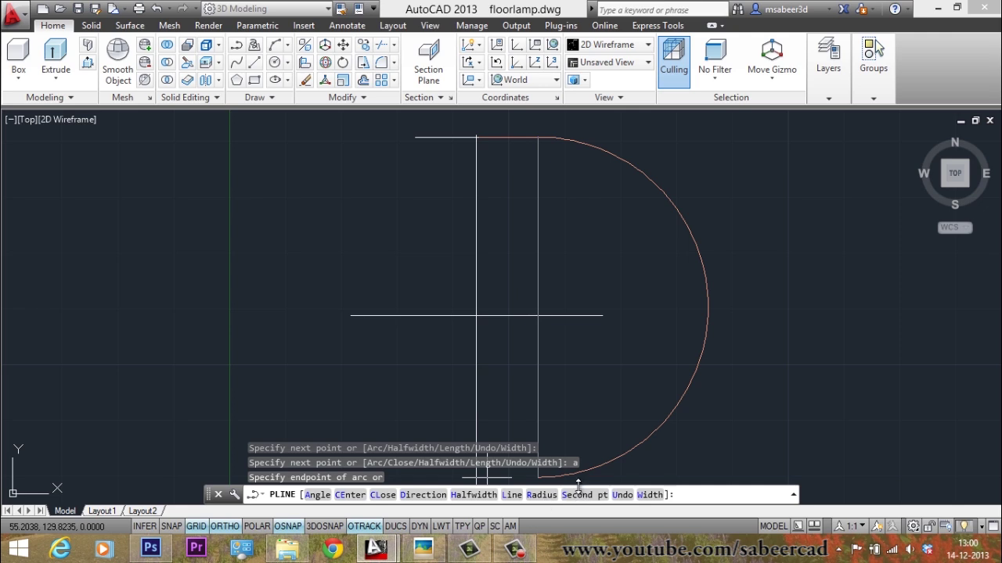
text(s)
key(Return)
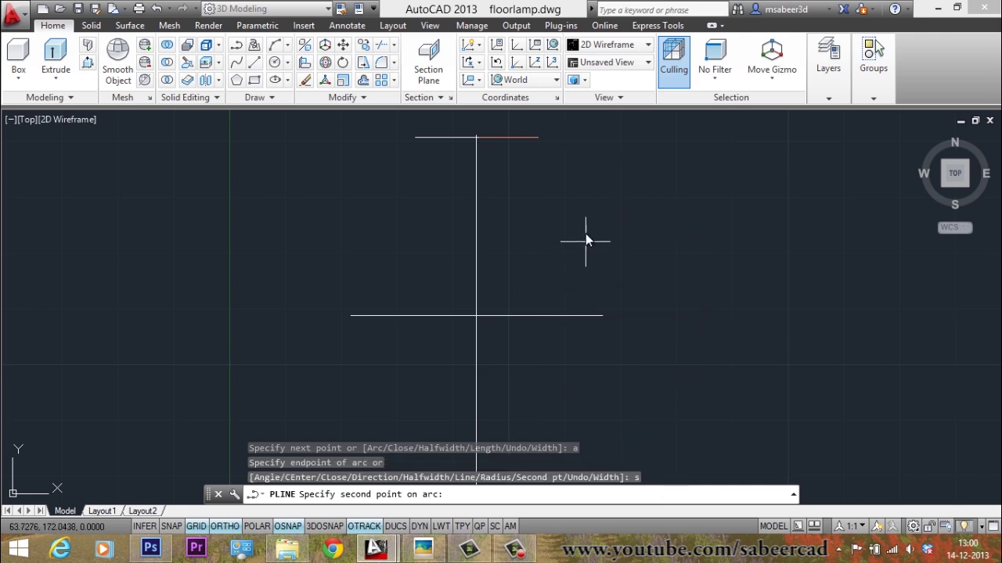
click(548, 217)
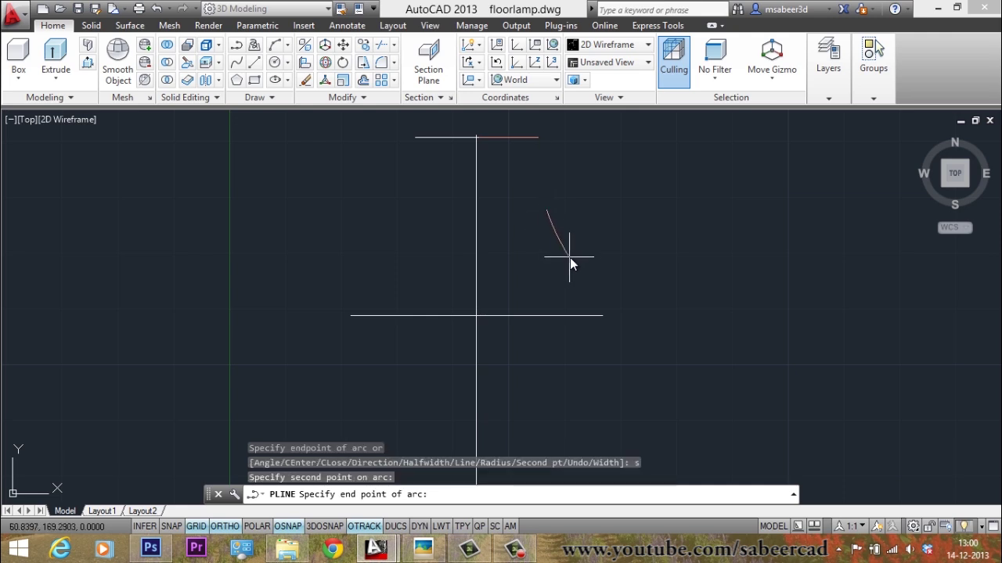
click(599, 315)
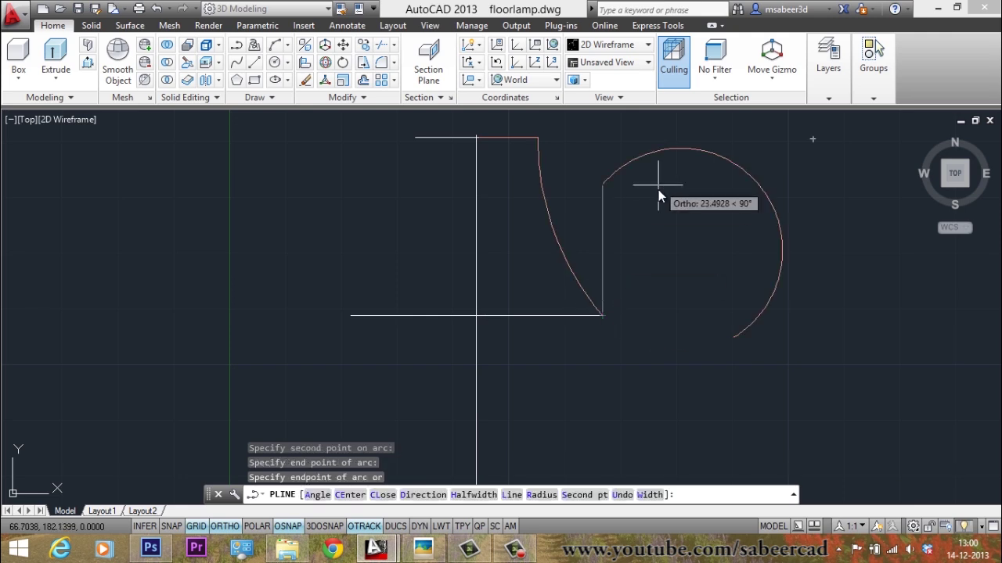
key(Return)
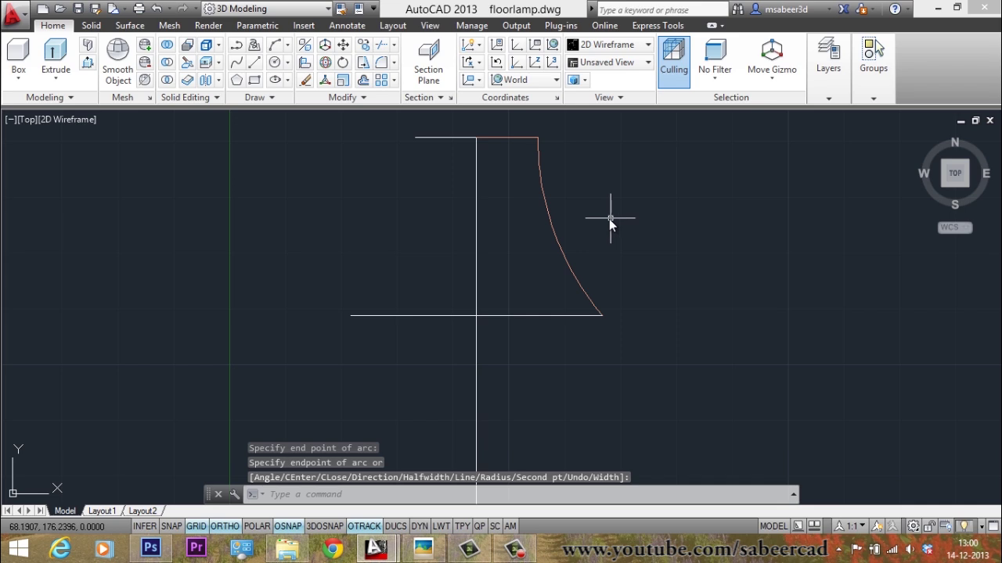
scroll(557, 195, up, 2)
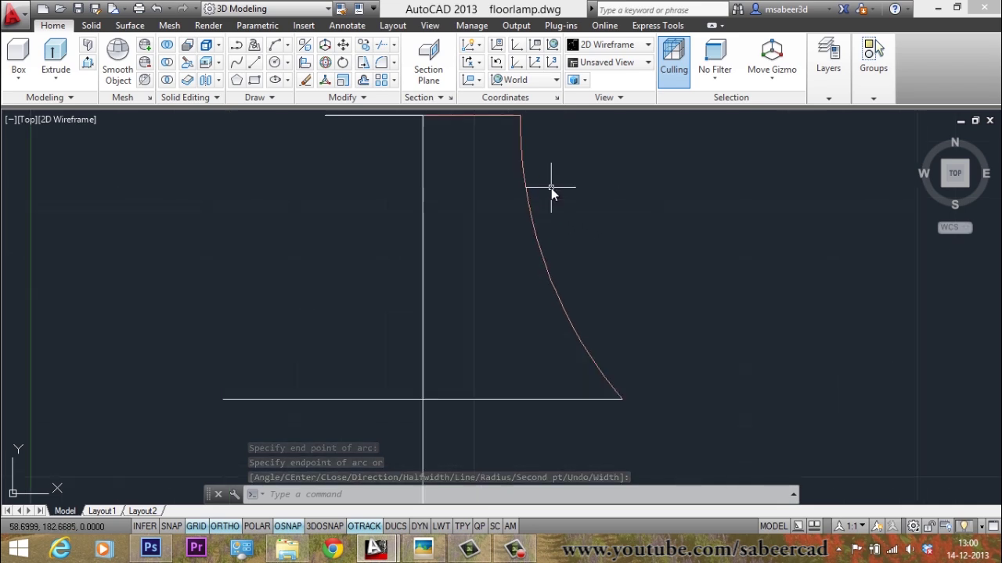
scroll(551, 192, down, 2)
scroll(550, 214, up, 2)
scroll(551, 220, down, 2)
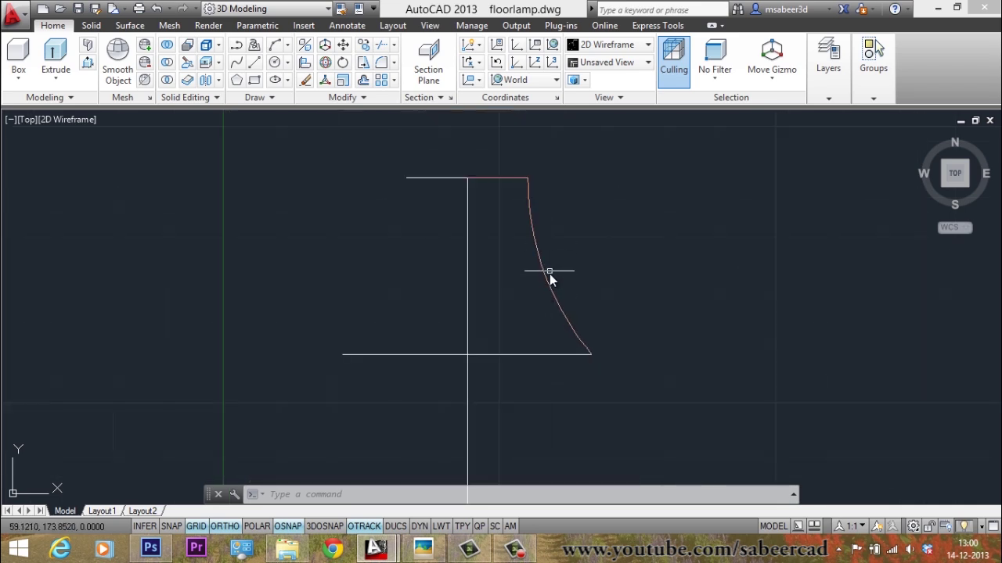
click(544, 276)
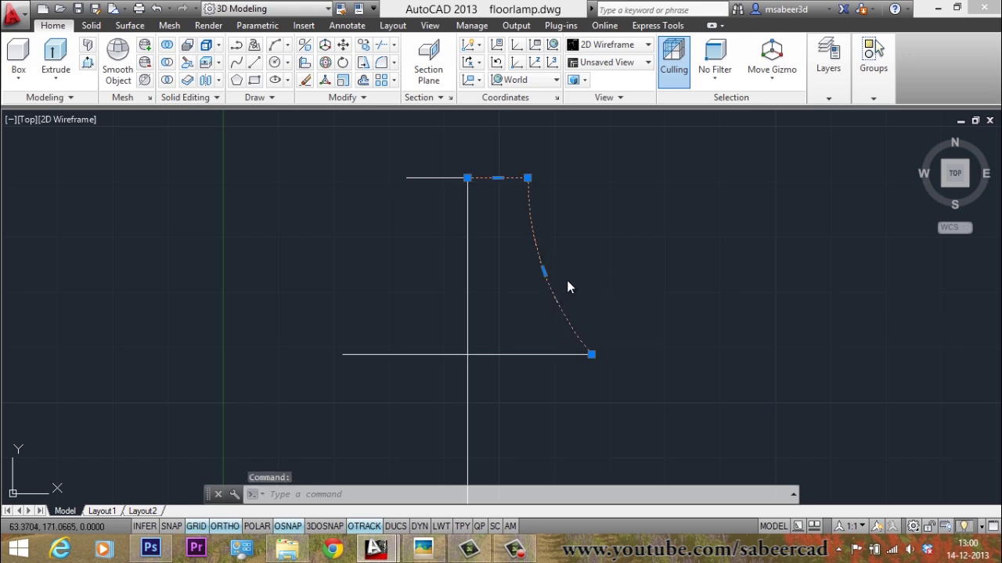
scroll(568, 283, up, 2)
click(528, 267)
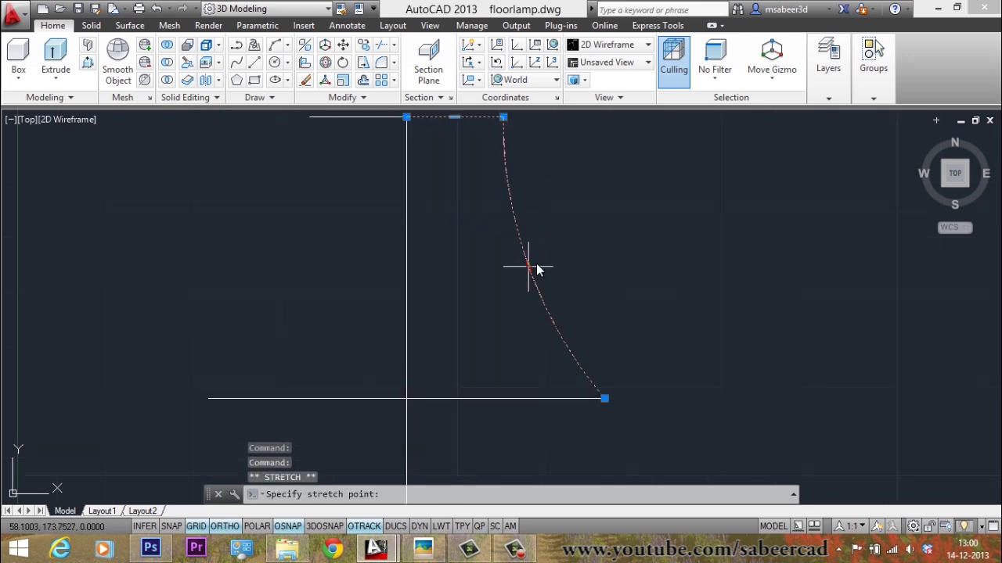
scroll(536, 264, up, 2)
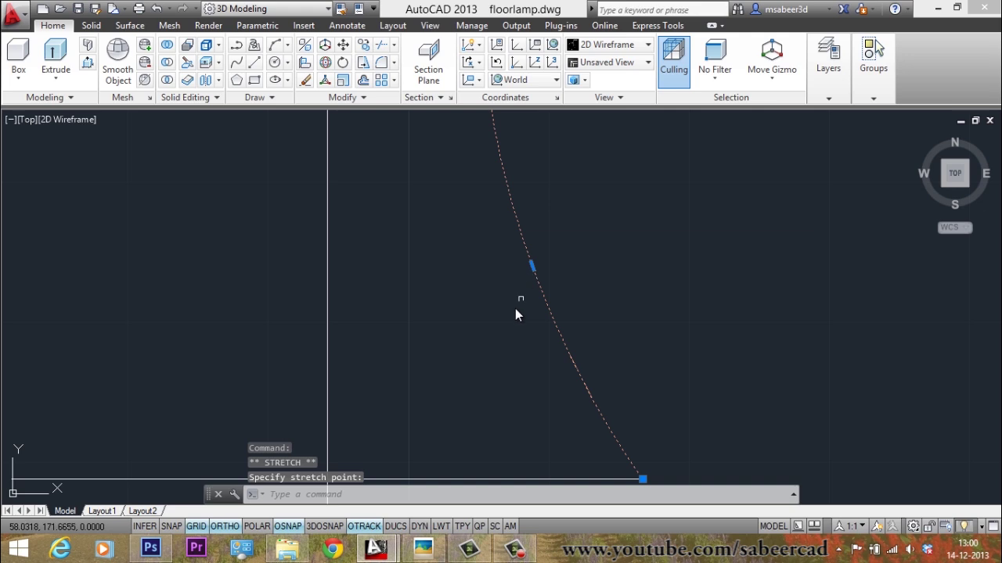
key(Escape)
key(Escape)
scroll(465, 349, down, 4)
middle_drag(452, 413, 460, 399)
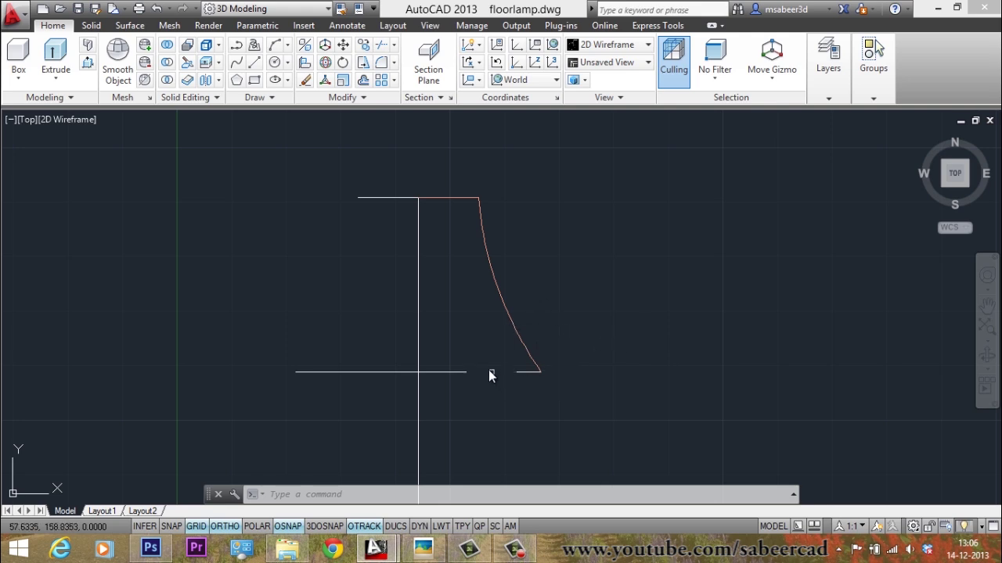
Set the surface mesh density to SURFTAB1 6 and SURFTAB2 30
click(282, 488)
text(SURF)
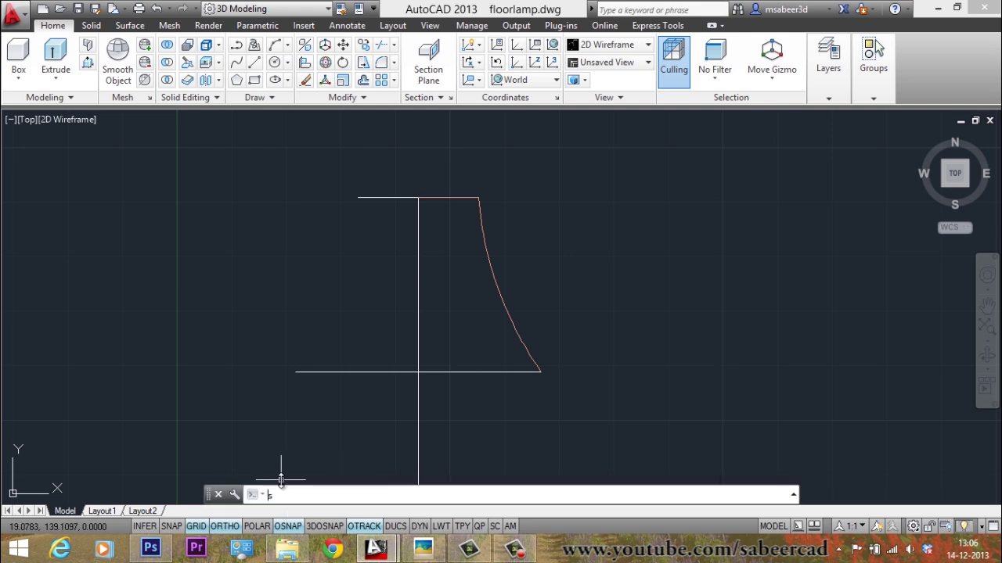
text(TAB1)
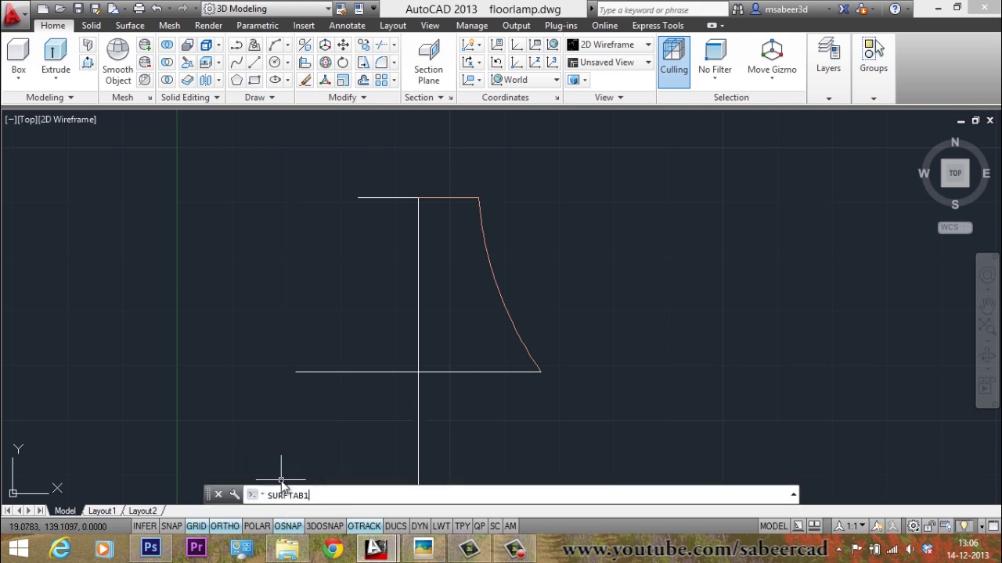
key(Return)
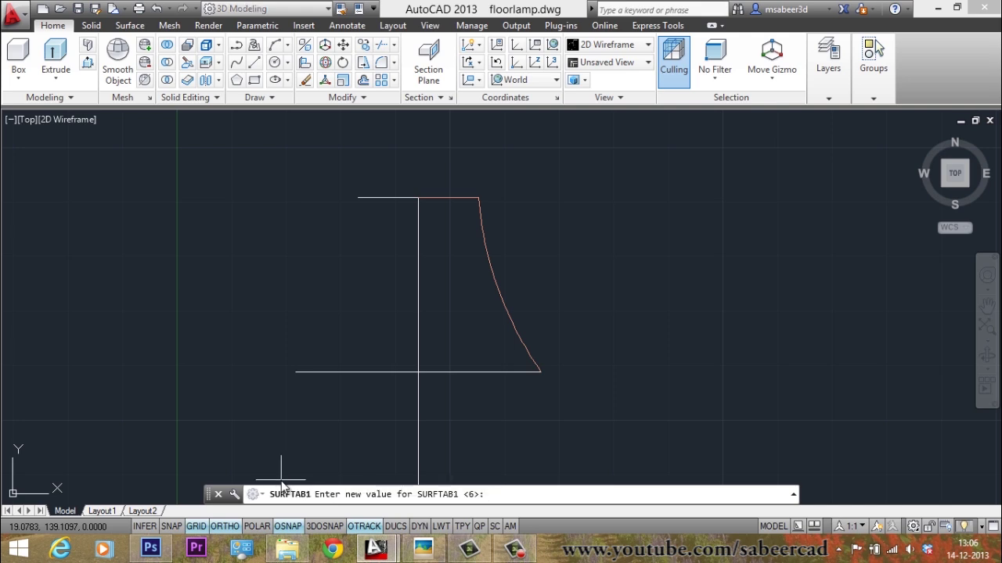
text(6)
key(Return)
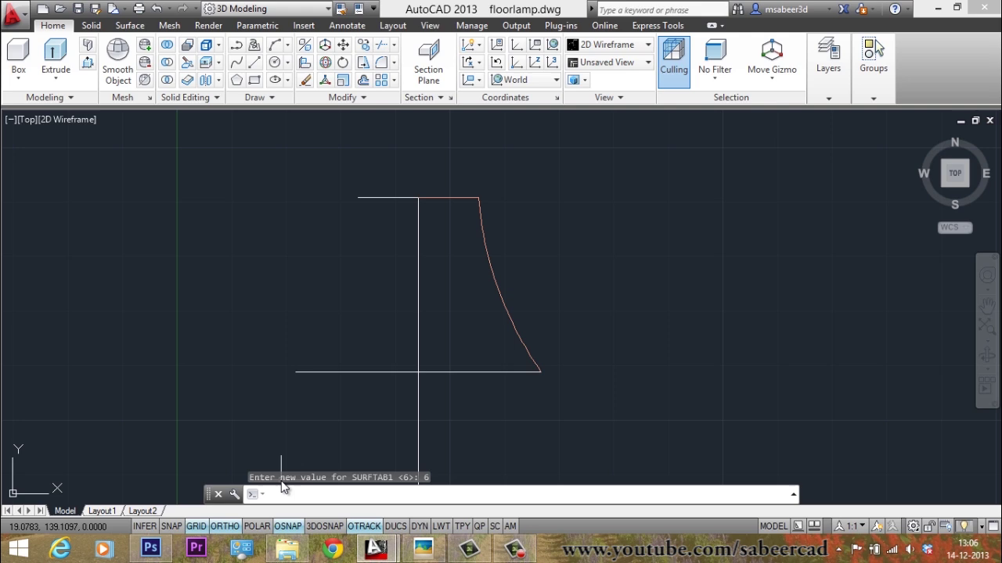
text(surftab2)
key(Return)
key(Return)
text(revsurf)
key(Return)
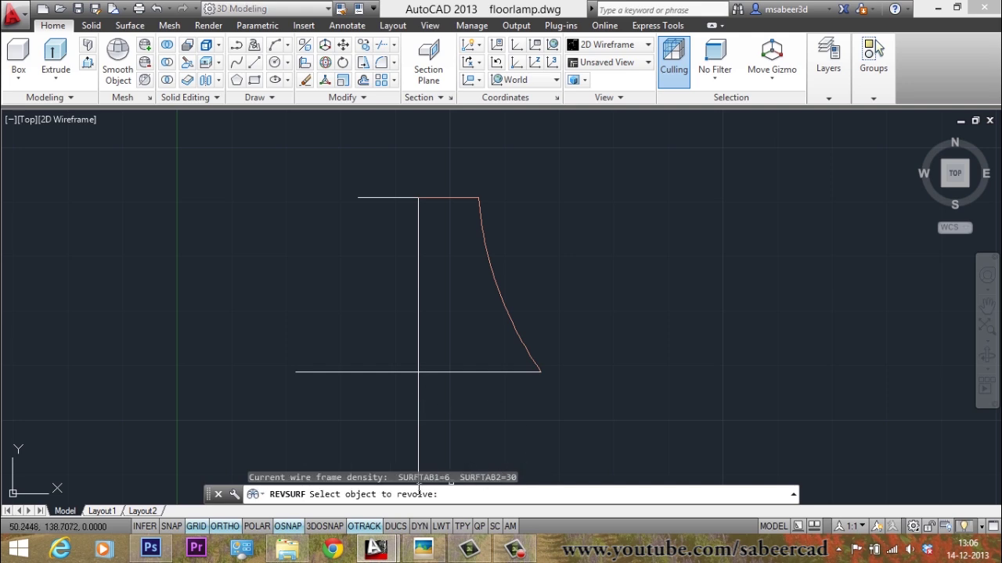
Revolve the red profile curve a full 360° about the vertical line with REVSURF
click(535, 344)
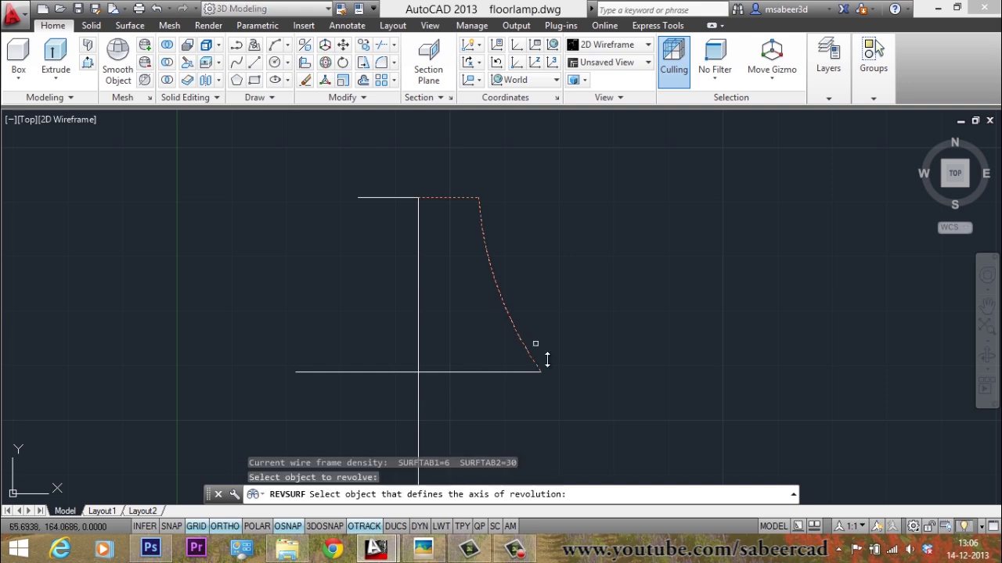
click(417, 330)
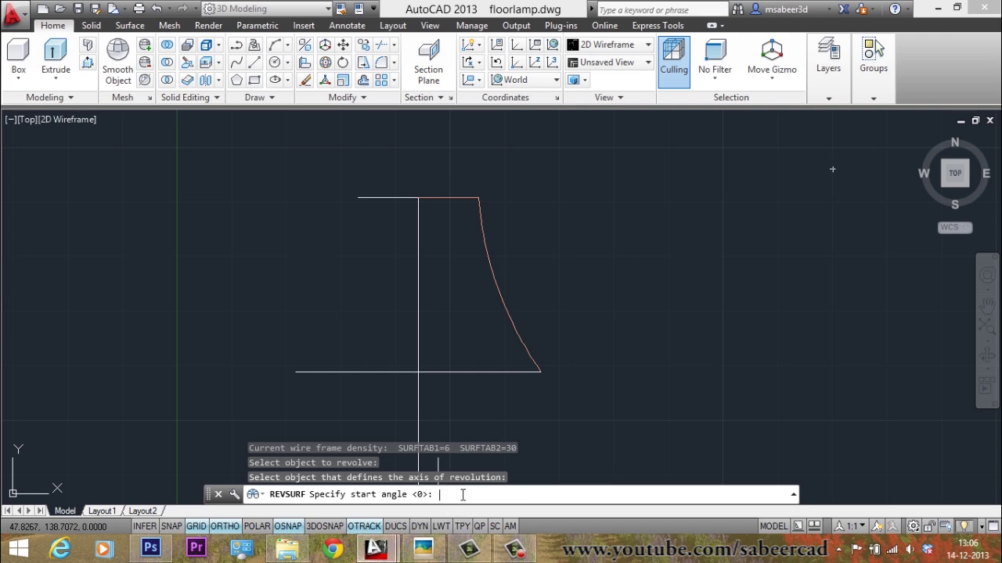
key(Return)
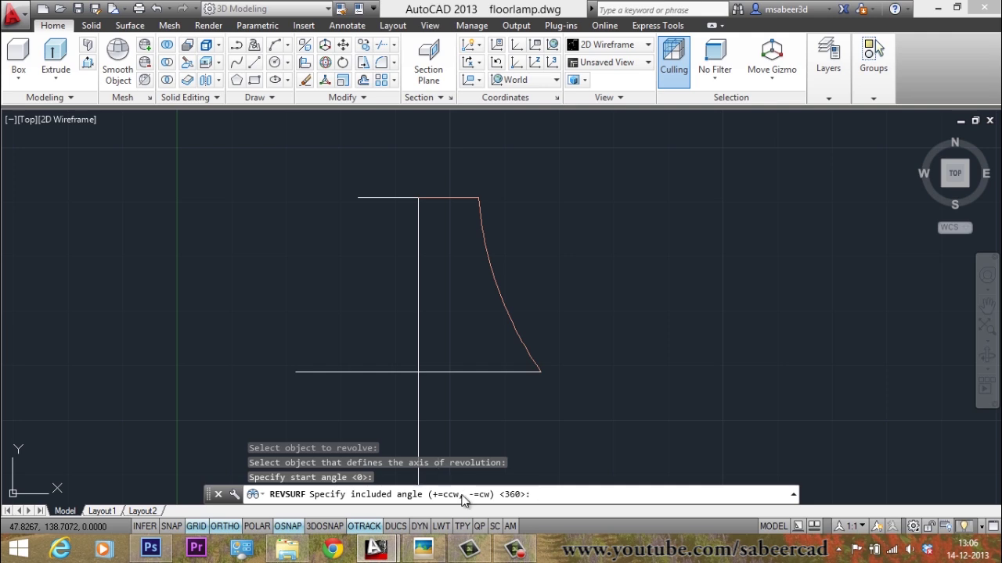
key(Return)
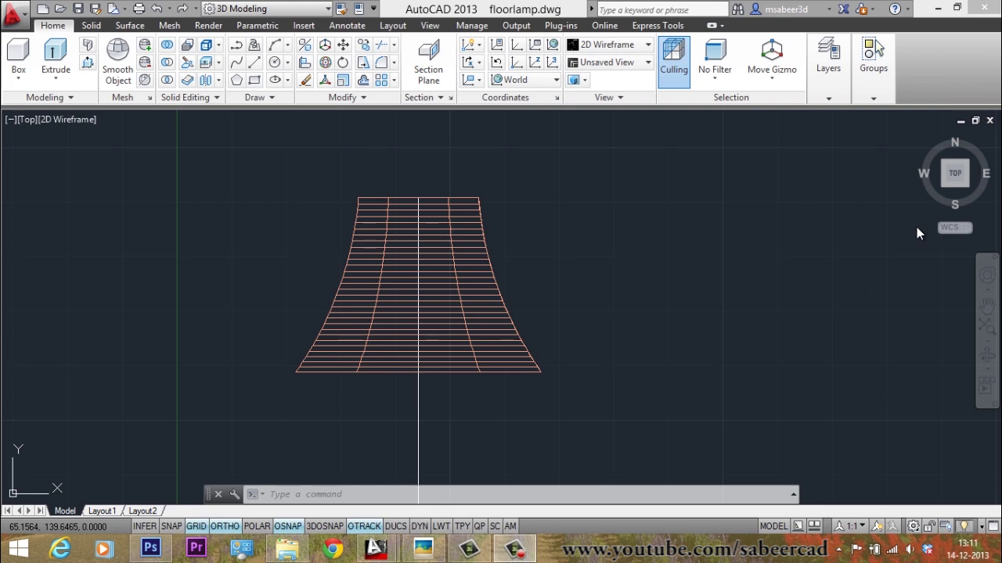
Switch to the SW Isometric view and zoom in on the hexagonal lamp-shade mesh
click(944, 186)
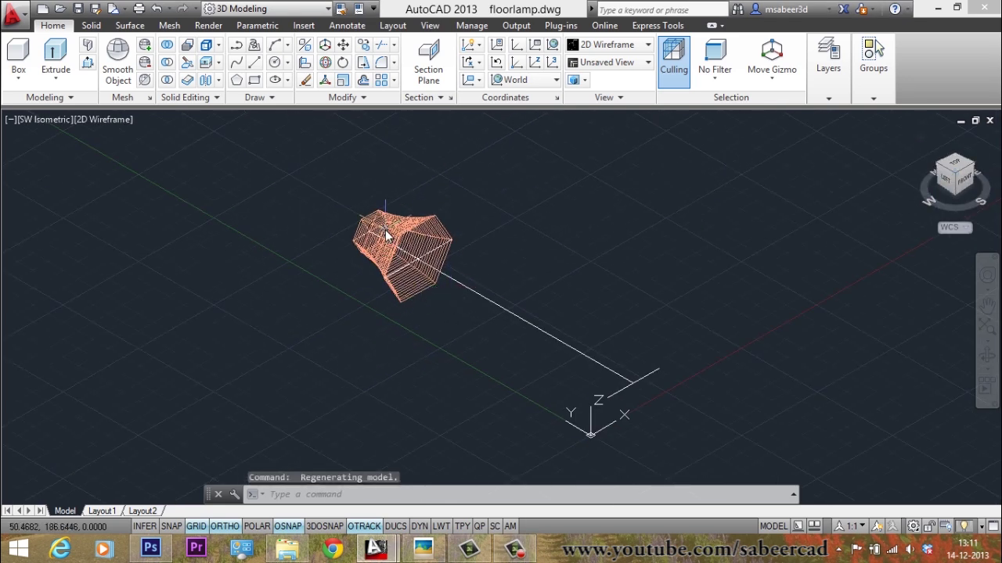
scroll(385, 230, up, 4)
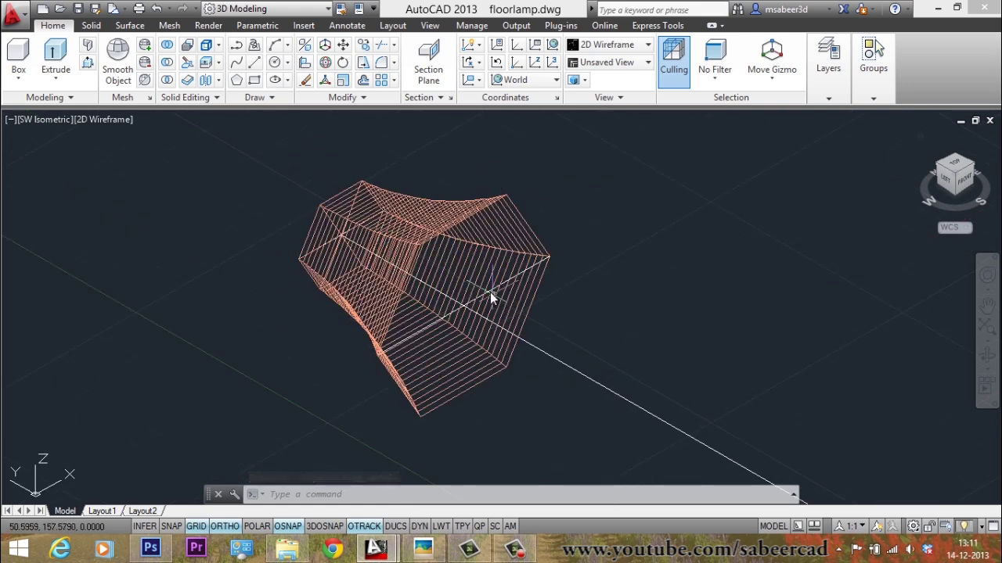
Apply the Realistic visual style to the lamp shade and turn the grid off with F7
click(112, 123)
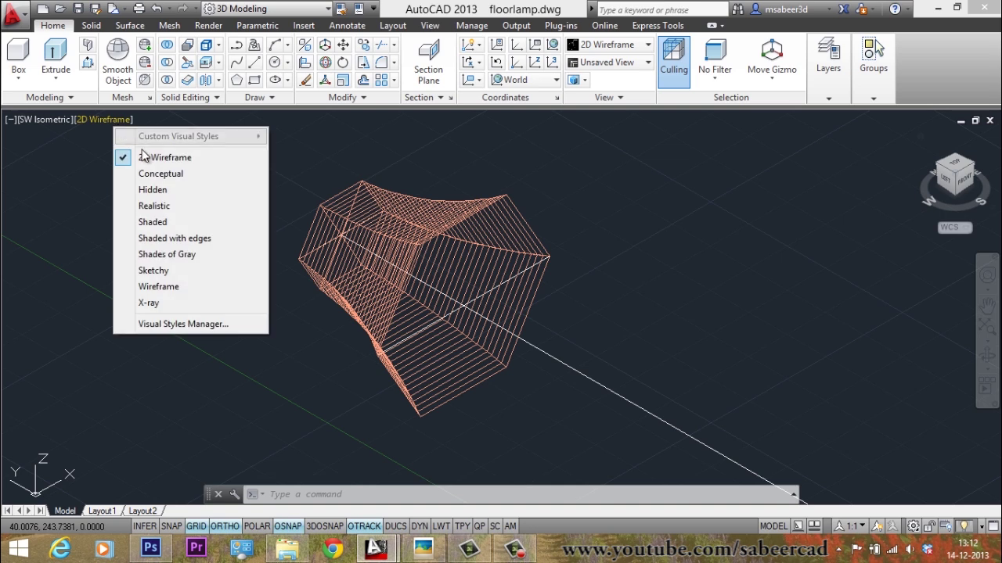
click(188, 205)
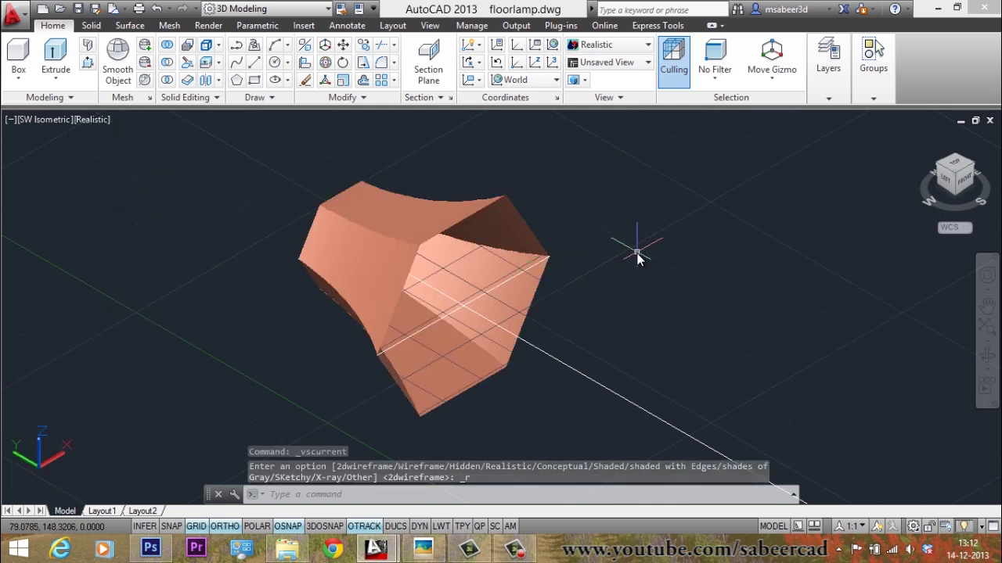
key(F7)
scroll(498, 273, up, 3)
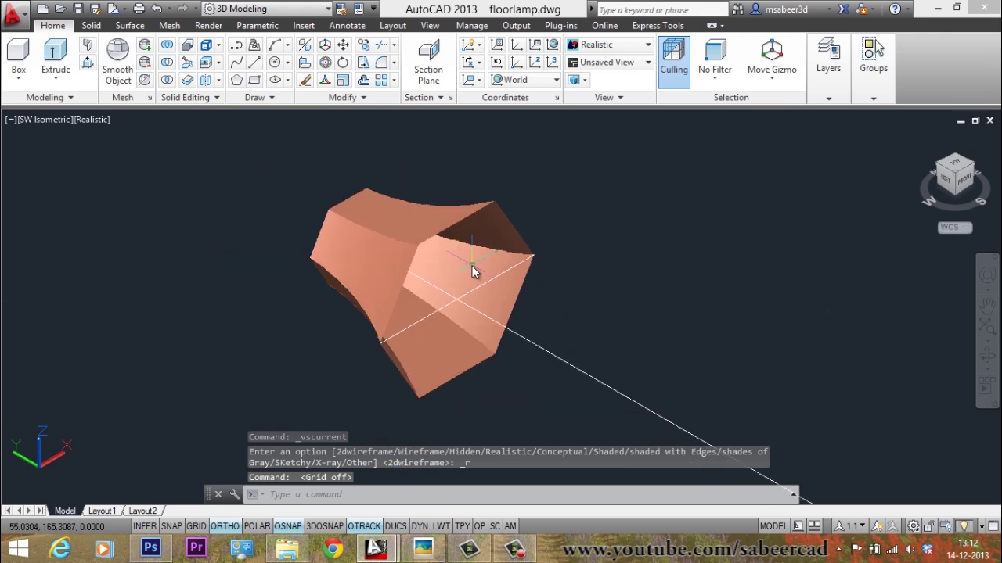
scroll(455, 246, up, 2)
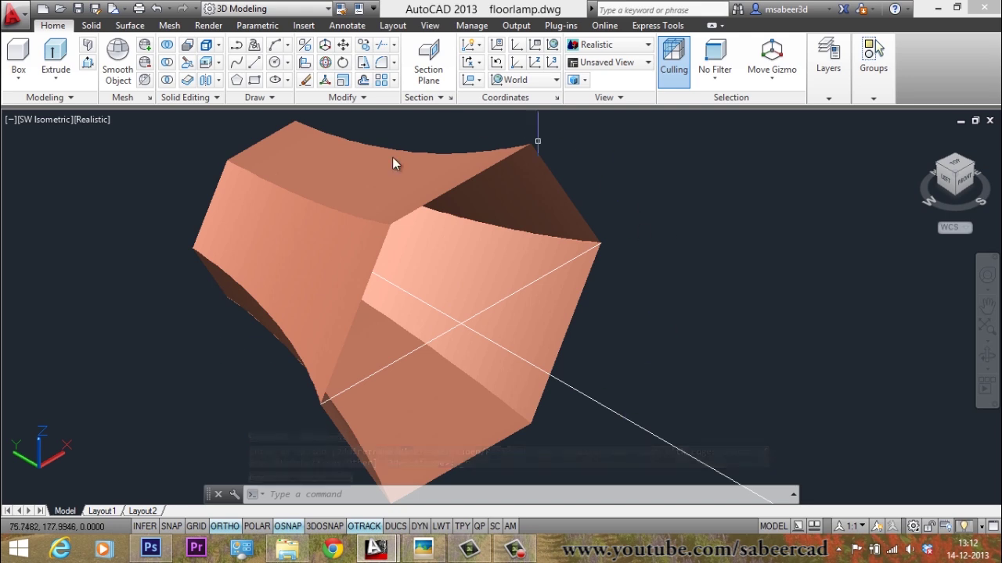
scroll(669, 226, down, 3)
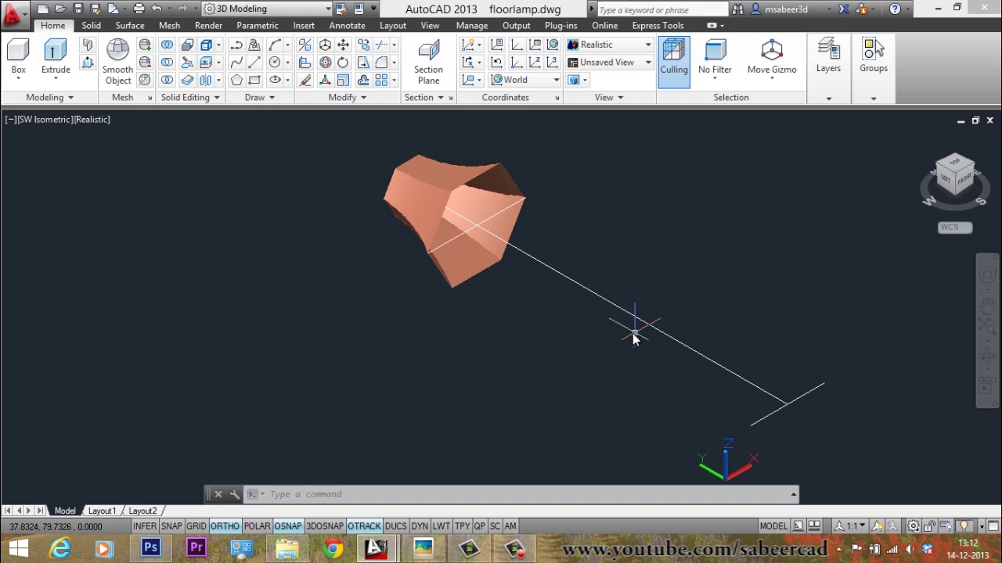
scroll(415, 283, down, 4)
scroll(501, 300, up, 2)
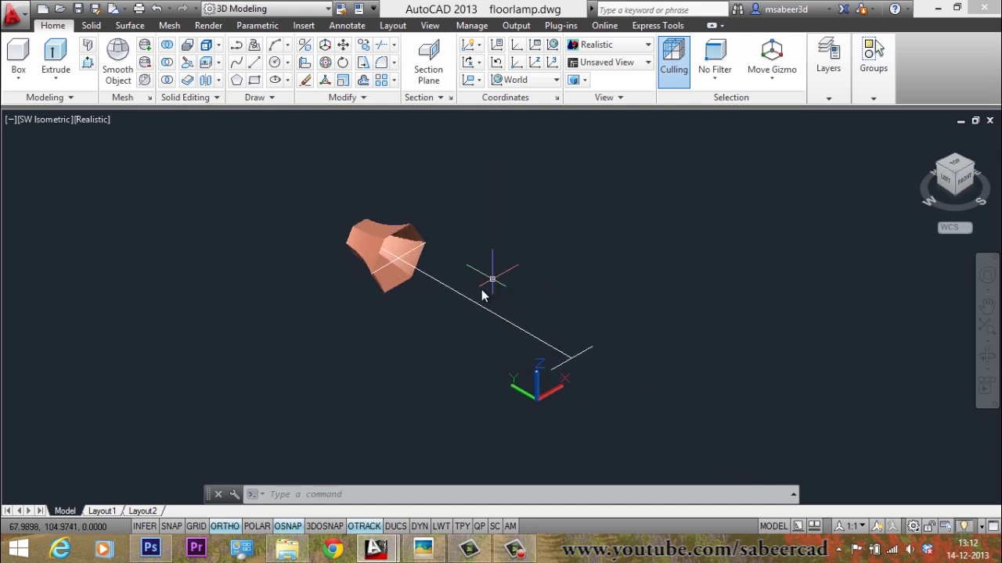
scroll(484, 280, up, 2)
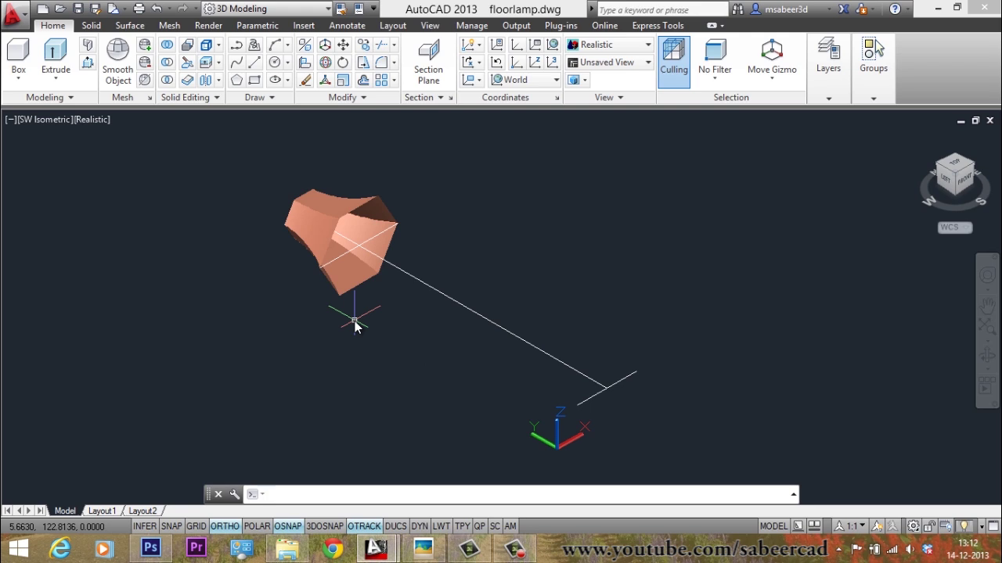
Start ROTATE3D and window-select all six lamp objects
text(rotate3d)
key(Return)
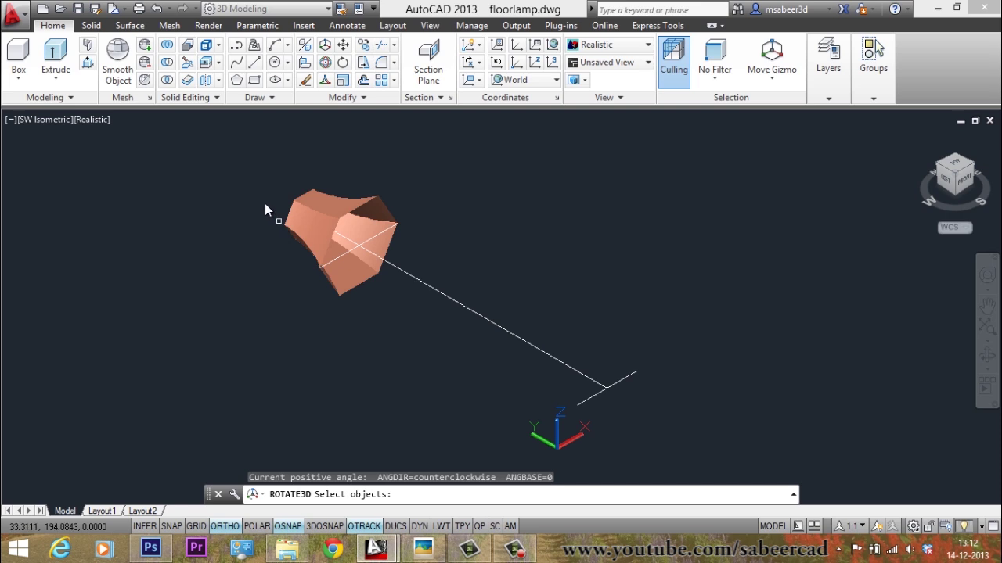
click(228, 167)
click(652, 425)
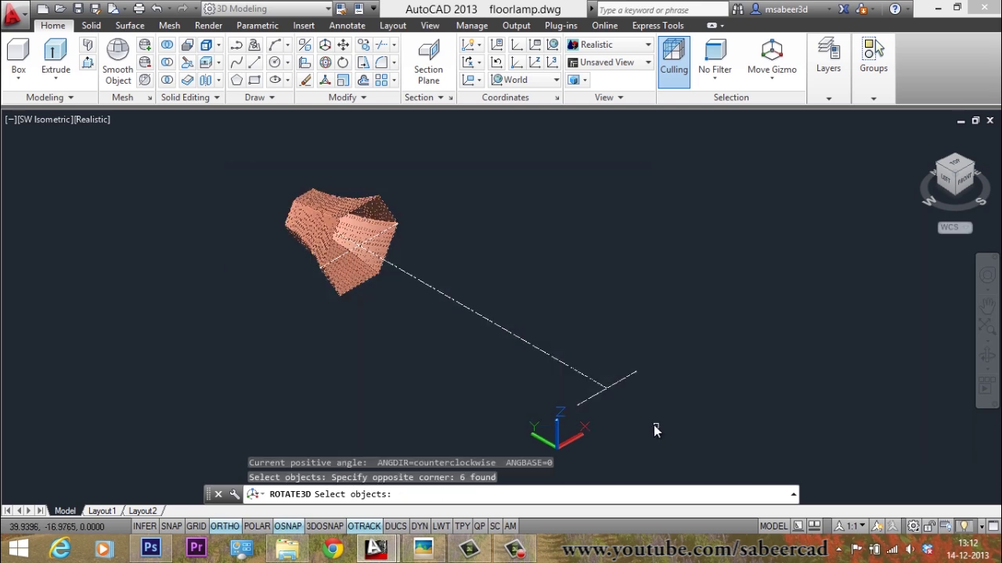
key(Return)
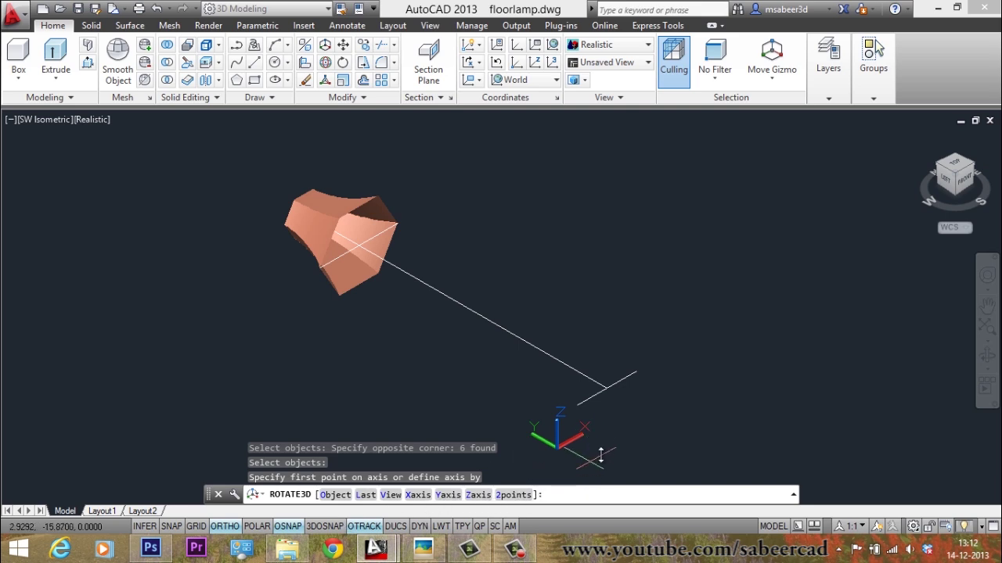
Rotate the selection 90° about the base line's two endpoints so the lamp stands upright
scroll(670, 381, up, 2)
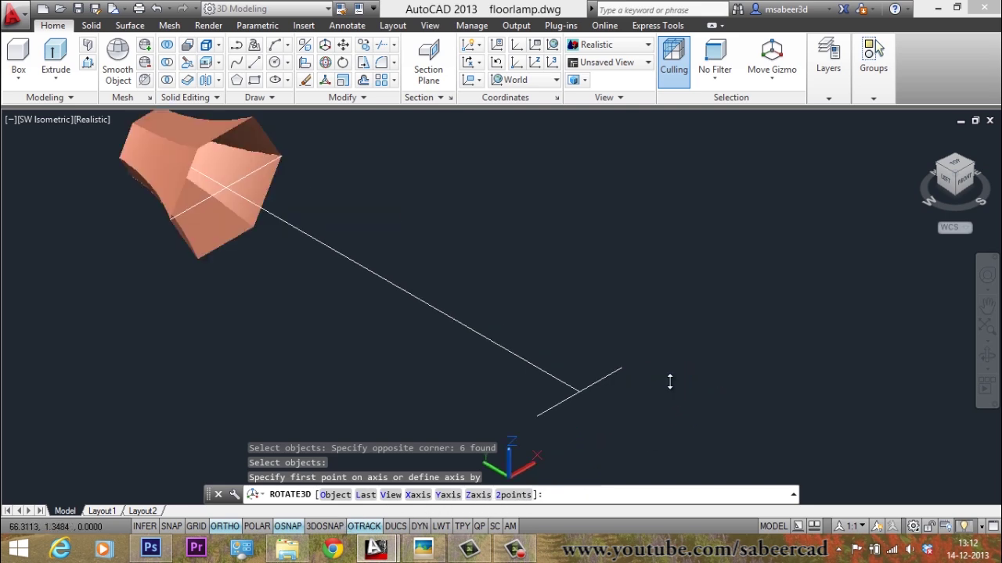
scroll(664, 377, down, 2)
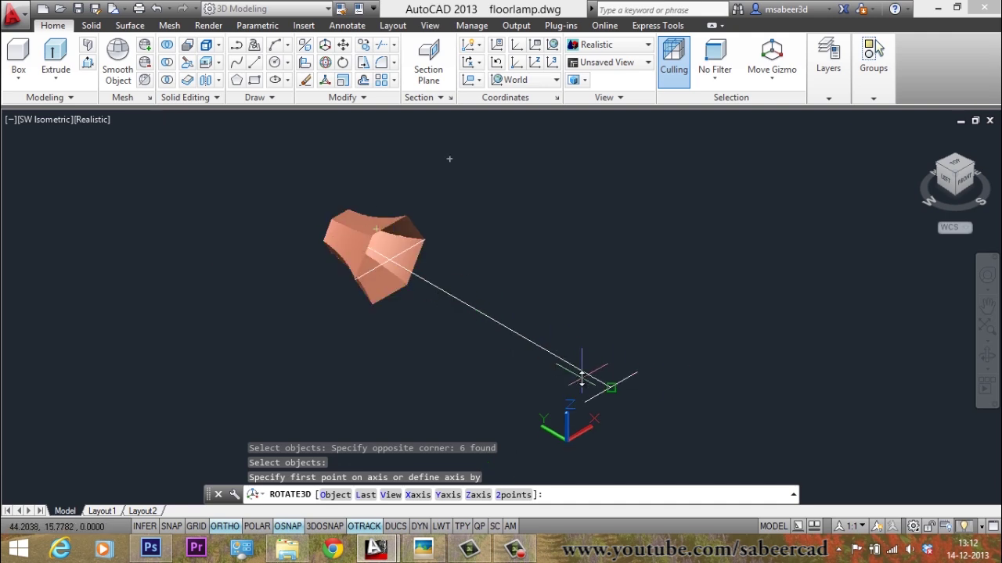
scroll(645, 398, up, 2)
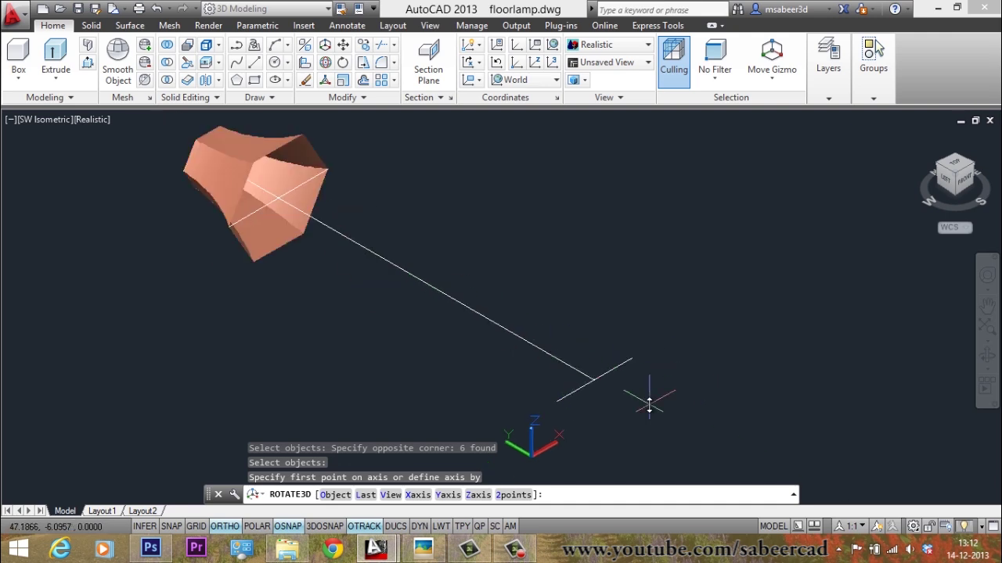
click(559, 403)
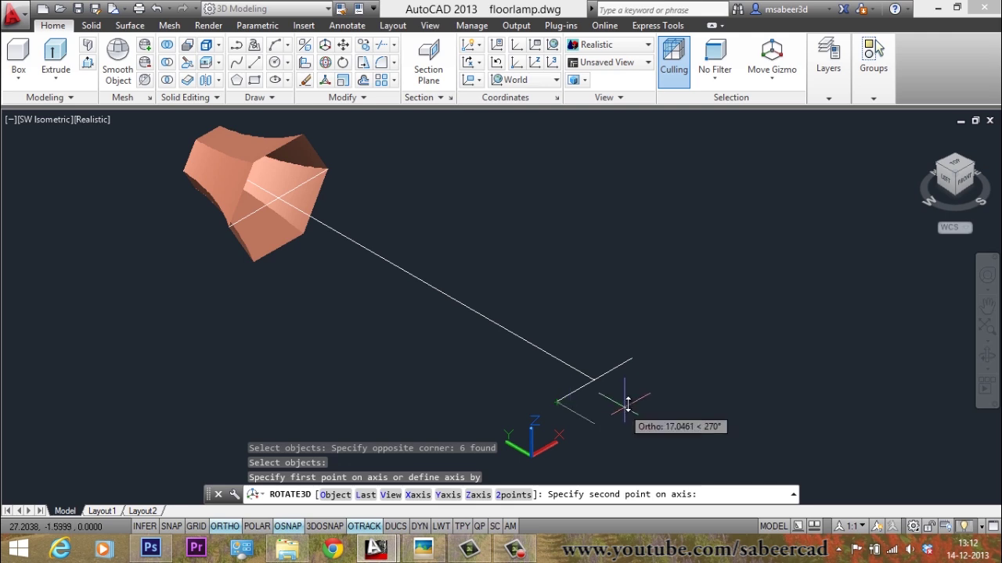
click(634, 359)
scroll(587, 414, down, 2)
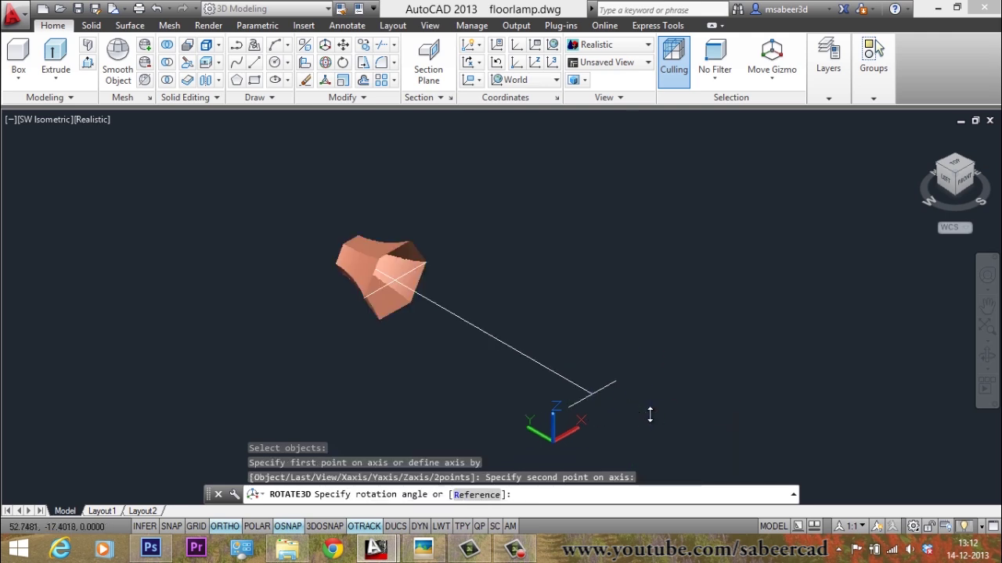
scroll(648, 413, up, 2)
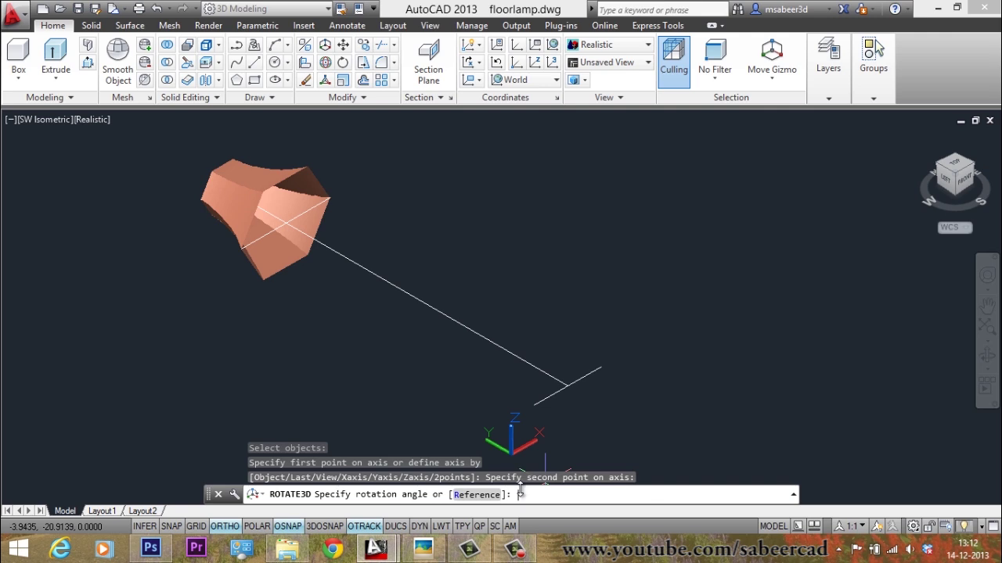
text(90)
key(Return)
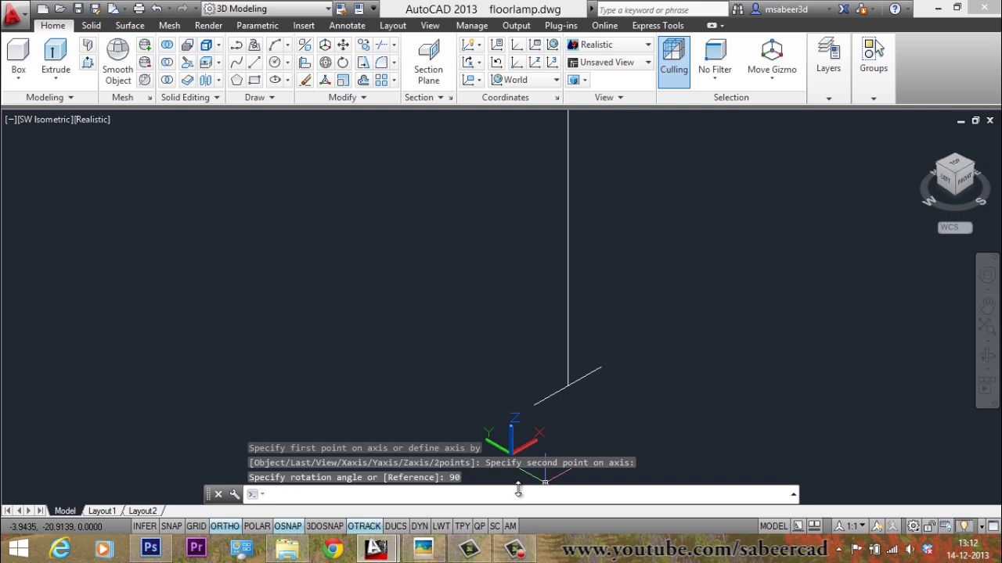
click(611, 372)
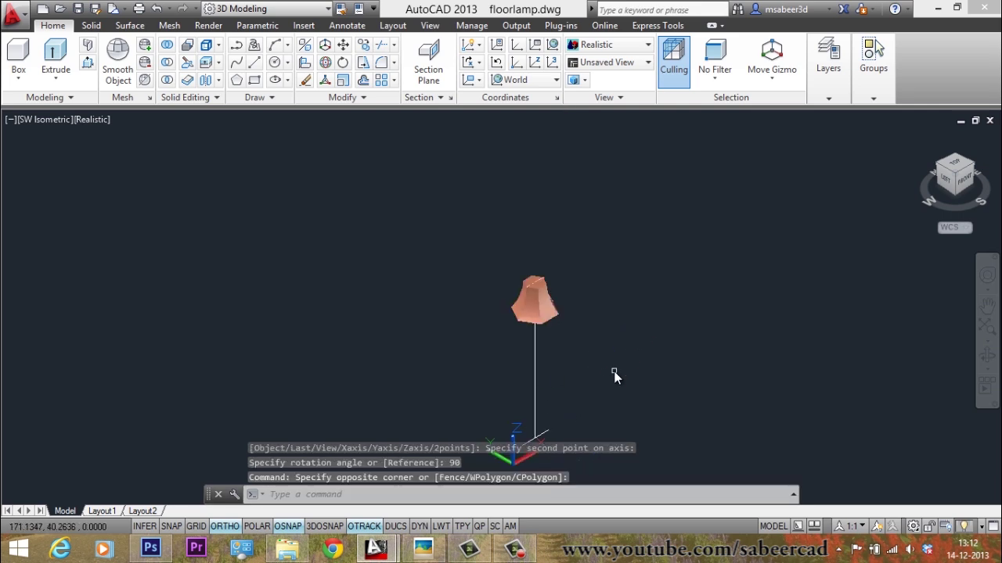
Zoom to extents (Z, E) so the whole upright lamp fills the view
click(608, 365)
text(z)
key(Return)
text(e)
key(Return)
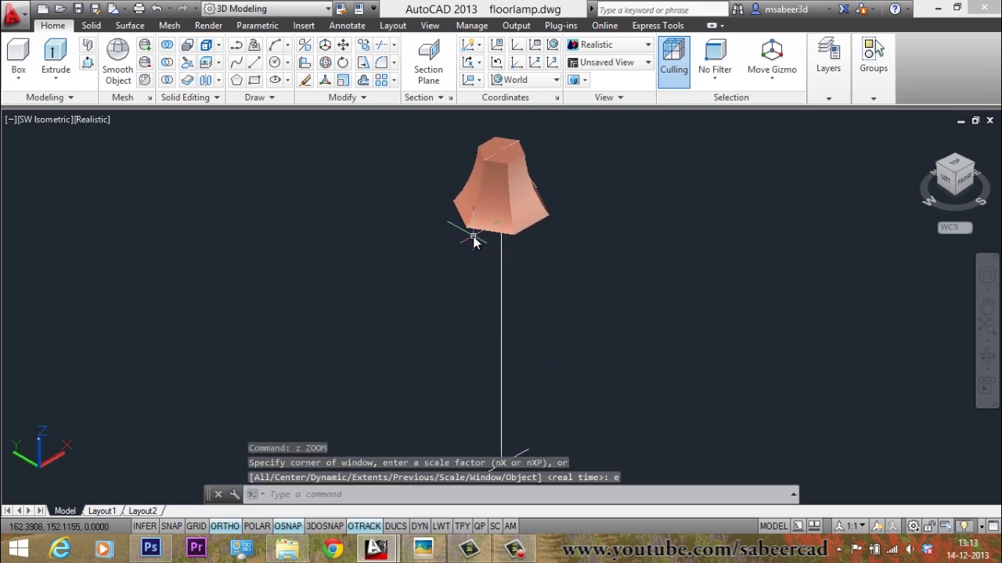